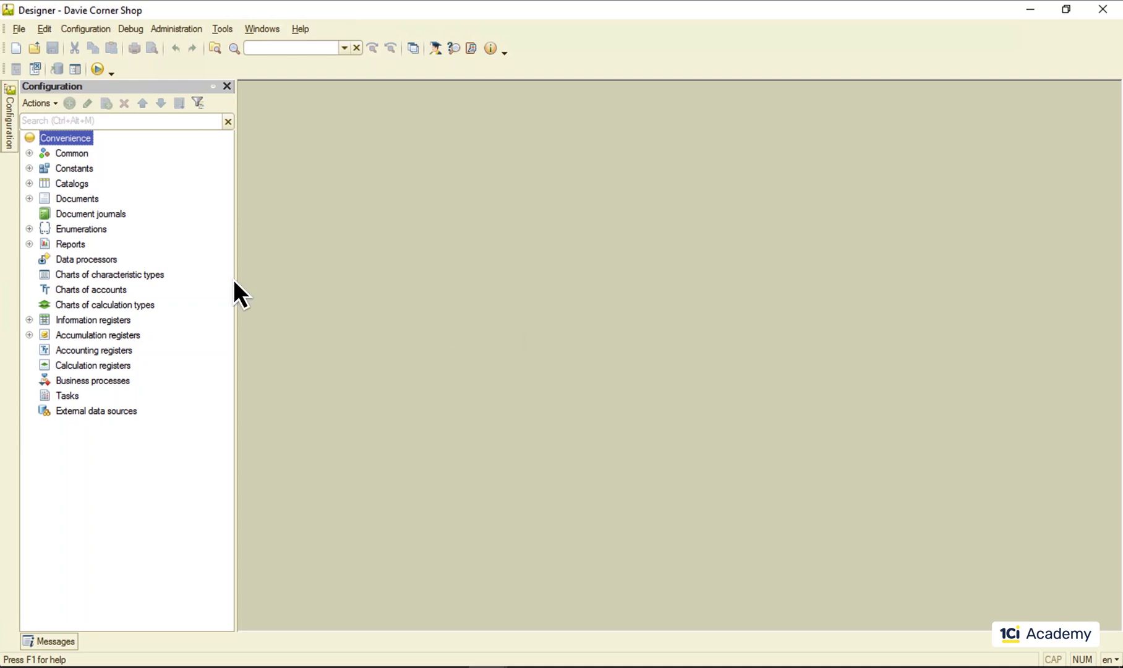
Open the SalesDocument report's data composition schema and look at its settings
left_click(29, 245)
right_click(105, 275)
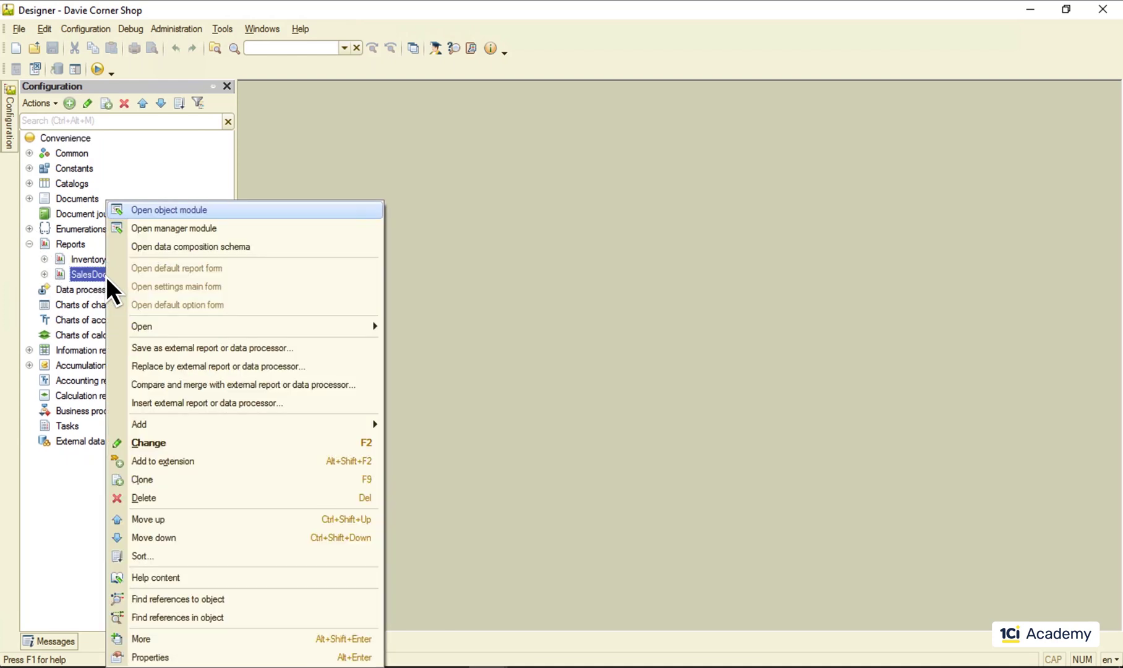
left_click(192, 248)
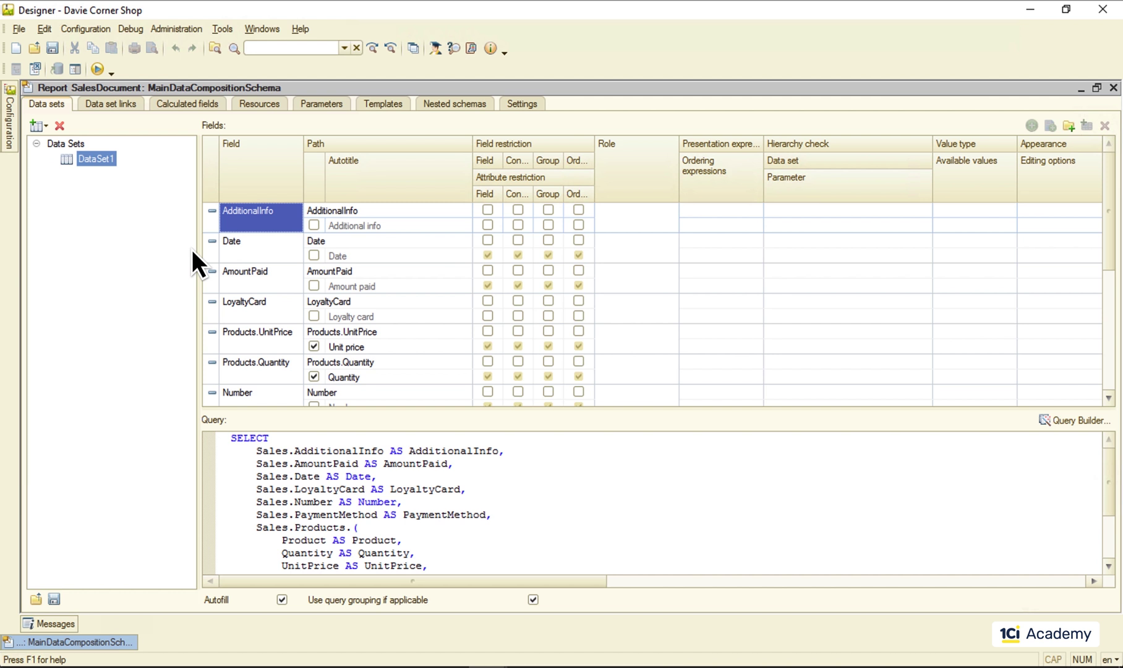
left_click(523, 104)
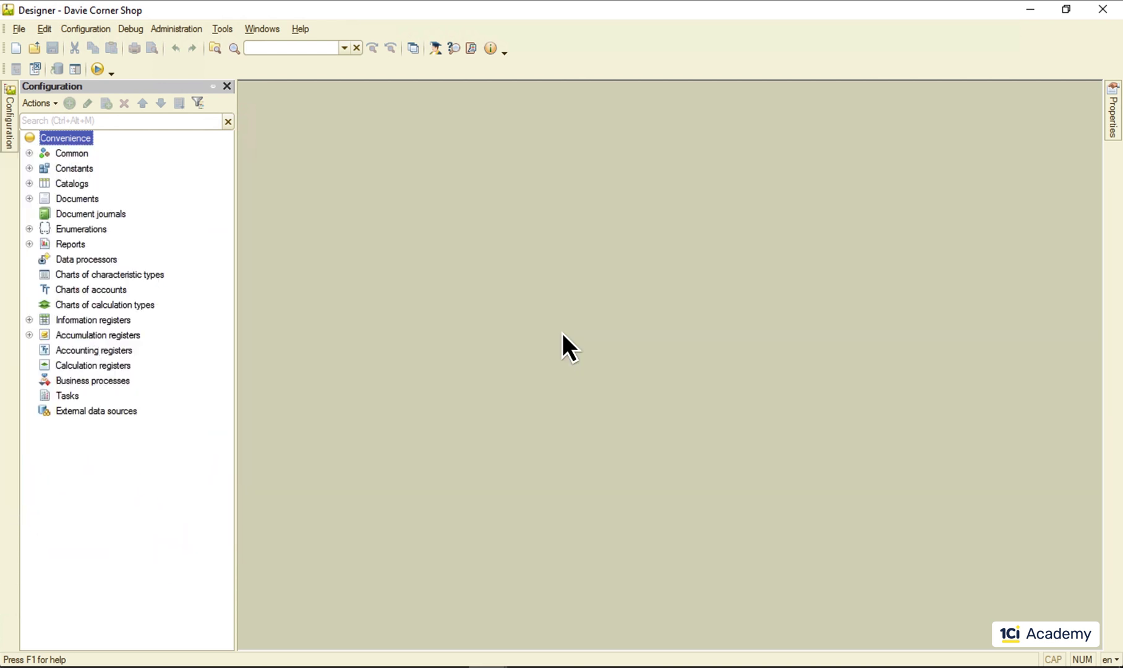
Review the Sales accumulation register's type, dimensions and resources, and recorders, then close it
left_click(29, 334)
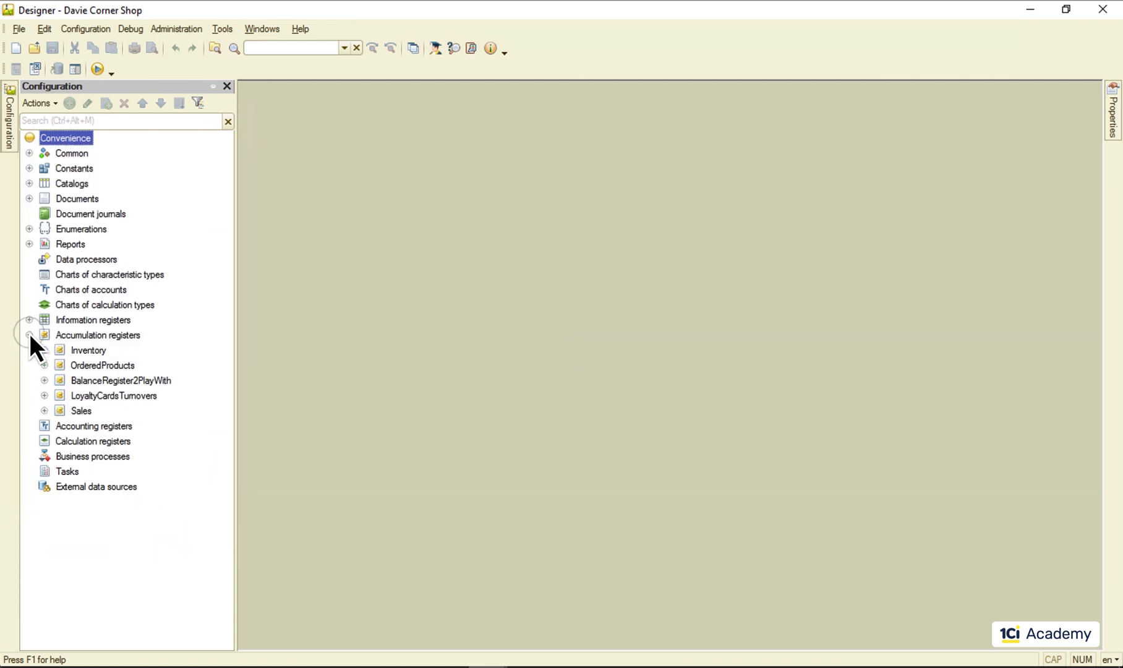
double_click(82, 410)
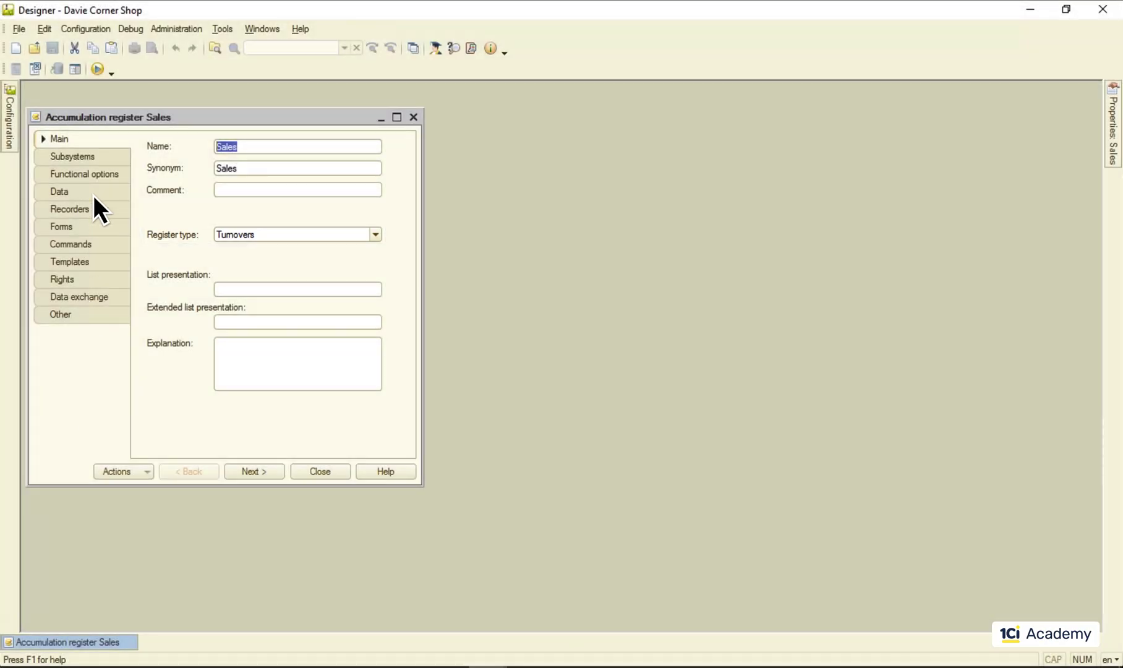
left_click(93, 190)
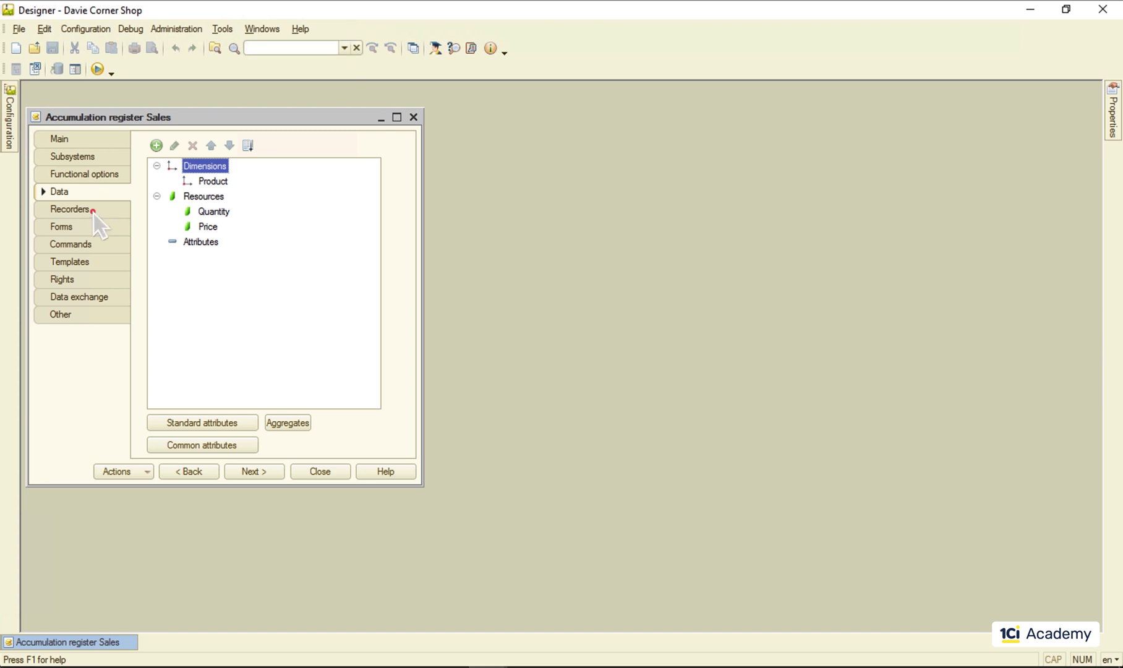
left_click(92, 211)
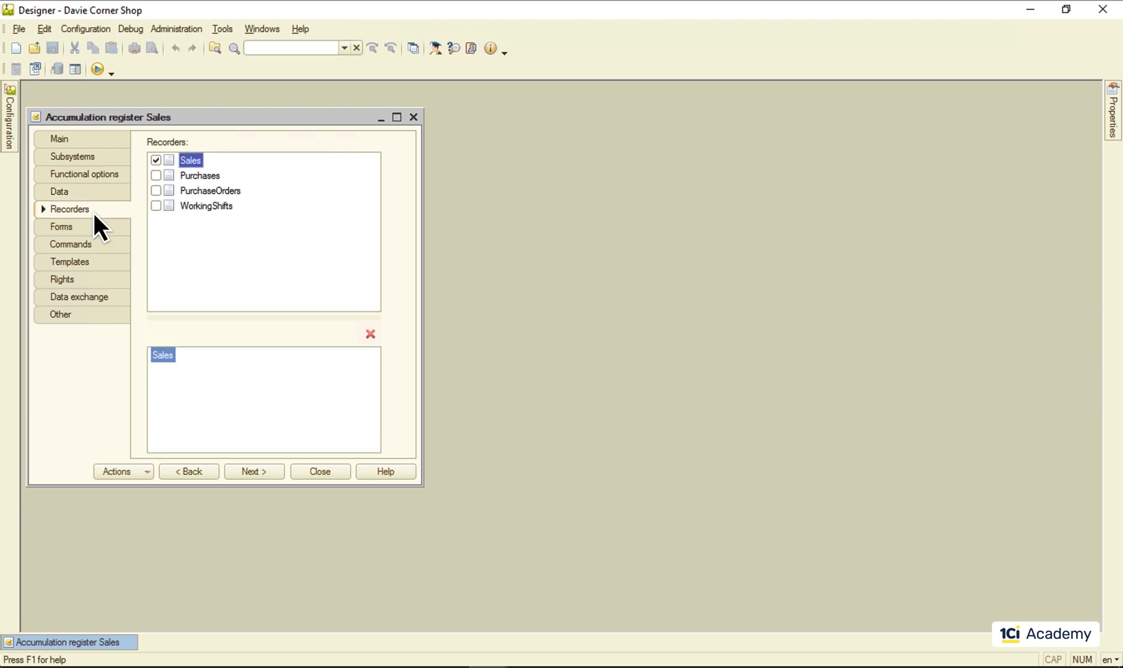
left_click(329, 468)
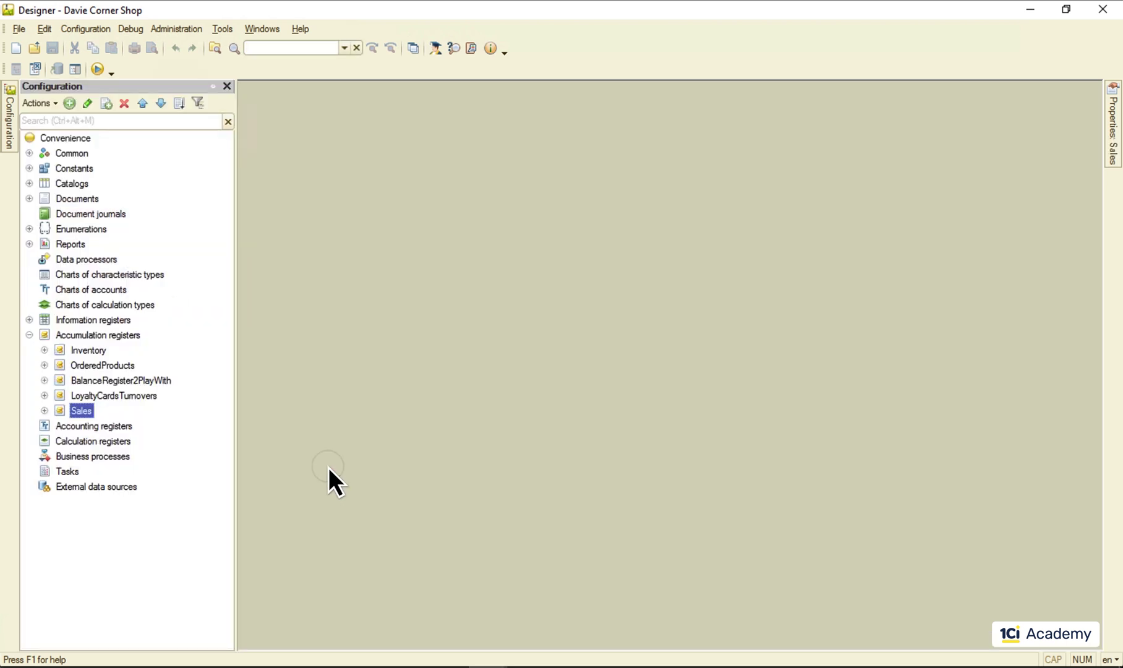
Show the Posting procedure in the Sales document's object module, then start debugging
left_click(29, 198)
right_click(76, 245)
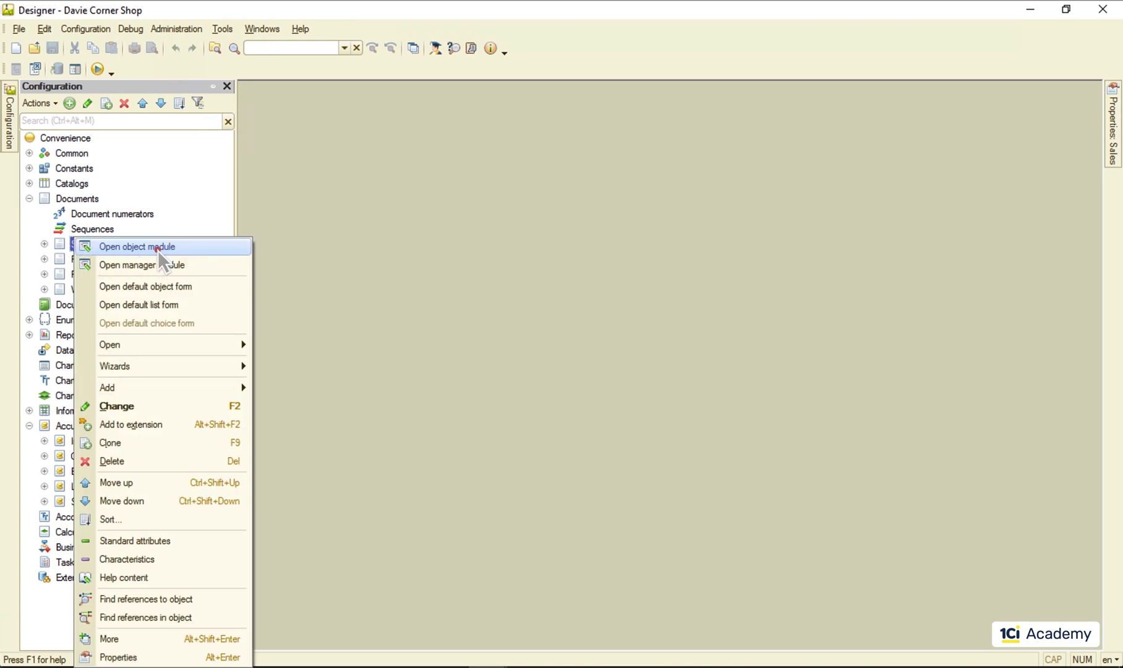
left_click(158, 248)
left_click(40, 100)
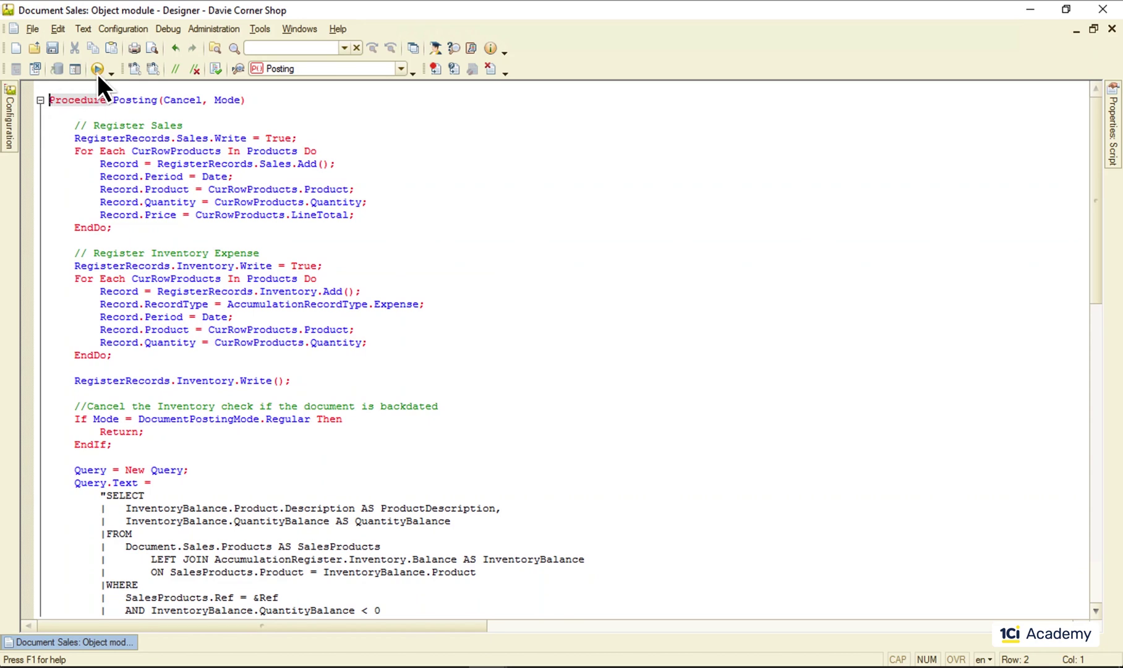
left_click(97, 73)
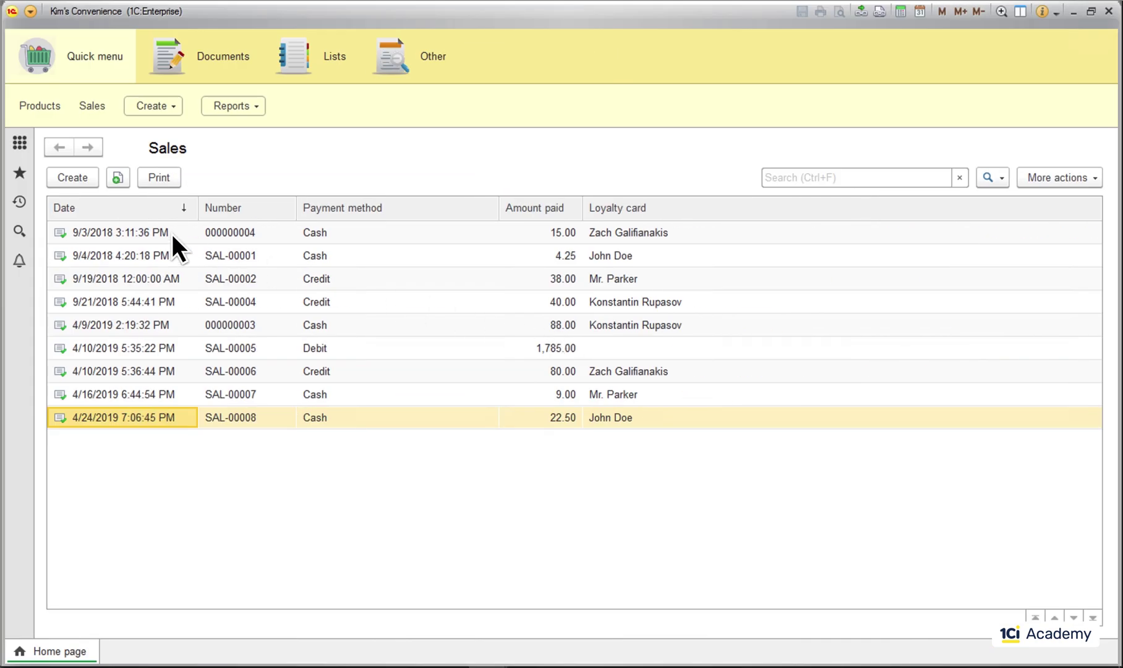
Post all nine Sales documents and open the Sales register records list under Other
right_click(168, 233)
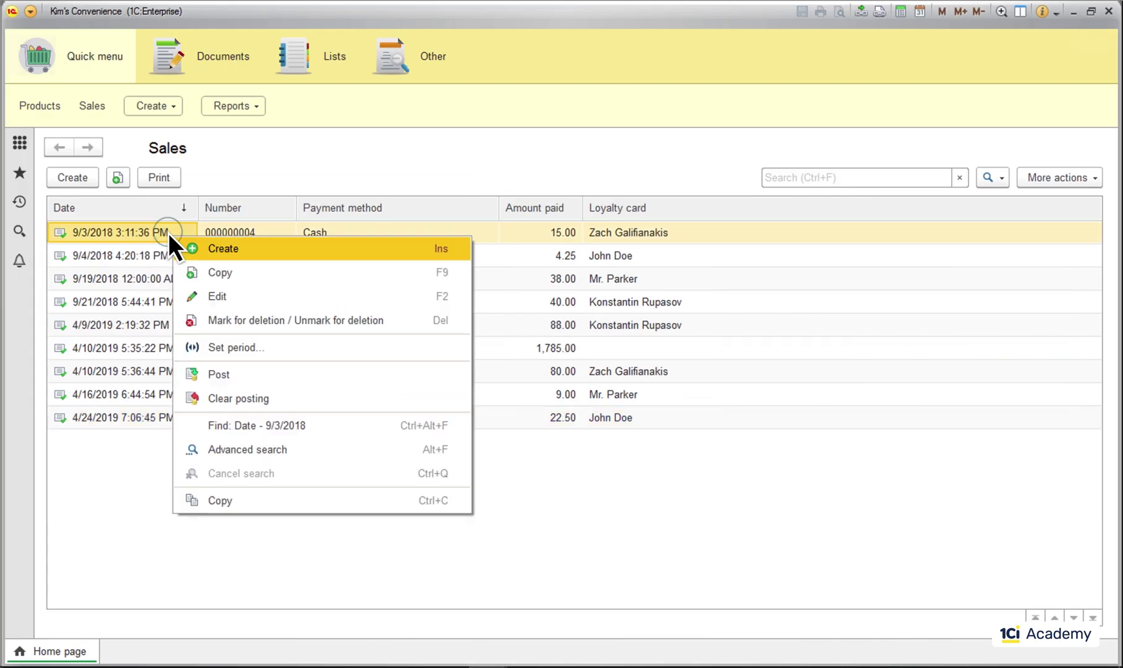
left_click(230, 374)
right_click(142, 255)
left_click(196, 388)
right_click(162, 278)
left_click(204, 412)
right_click(162, 302)
left_click(204, 430)
right_click(162, 325)
left_click(204, 455)
right_click(155, 348)
left_click(197, 478)
right_click(146, 371)
left_click(191, 500)
right_click(154, 394)
left_click(198, 520)
right_click(139, 418)
left_click(243, 529)
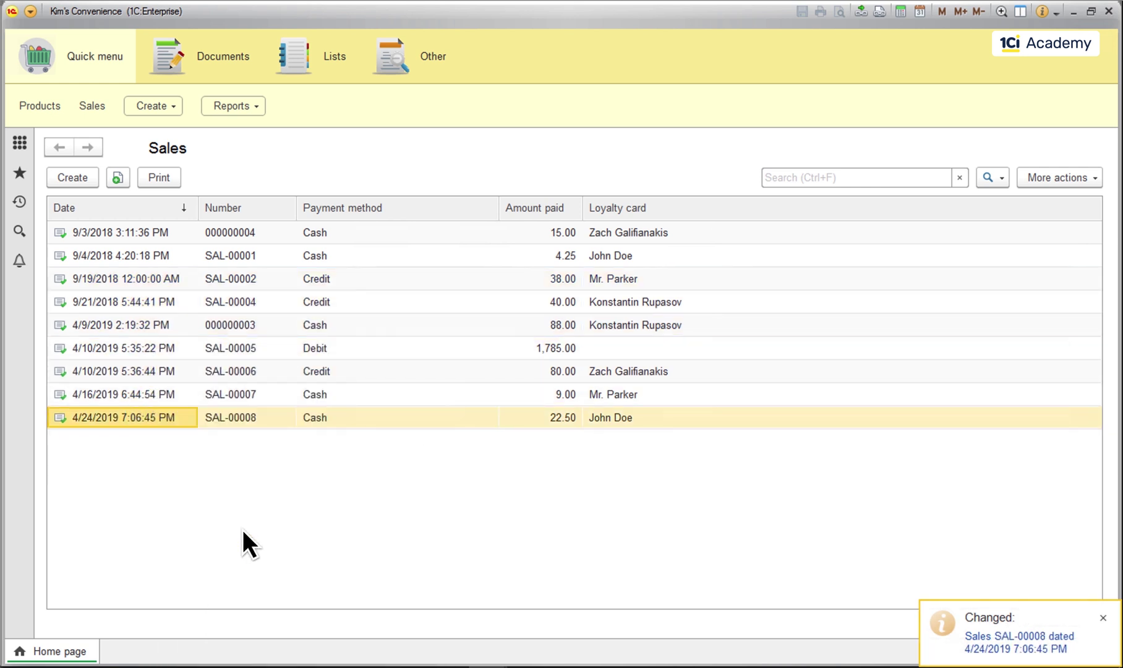
left_click(431, 57)
left_click(394, 107)
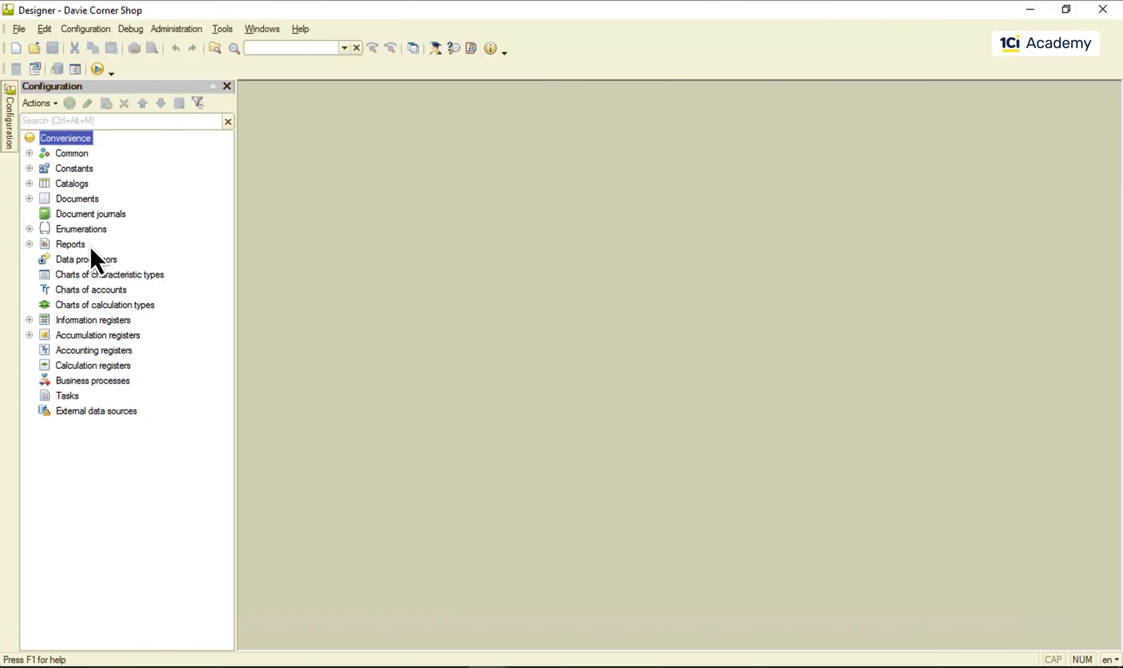
Add a new report named Sales and include it in the Other subsystem
right_click(69, 244)
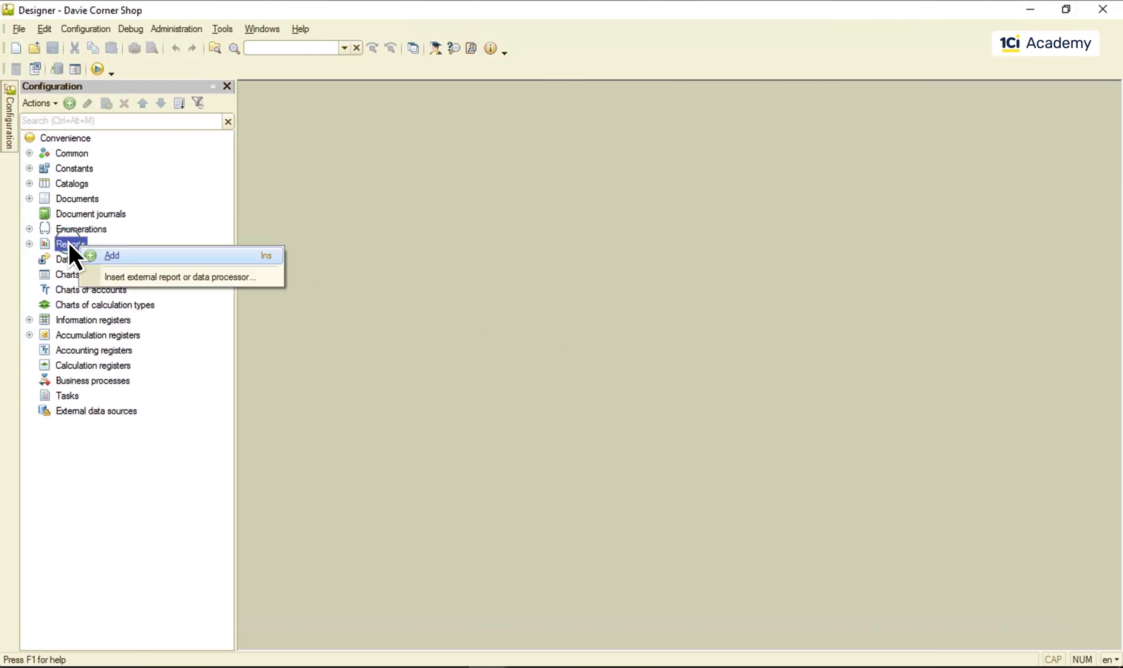
left_click(148, 260)
type("Sales")
key("Tab")
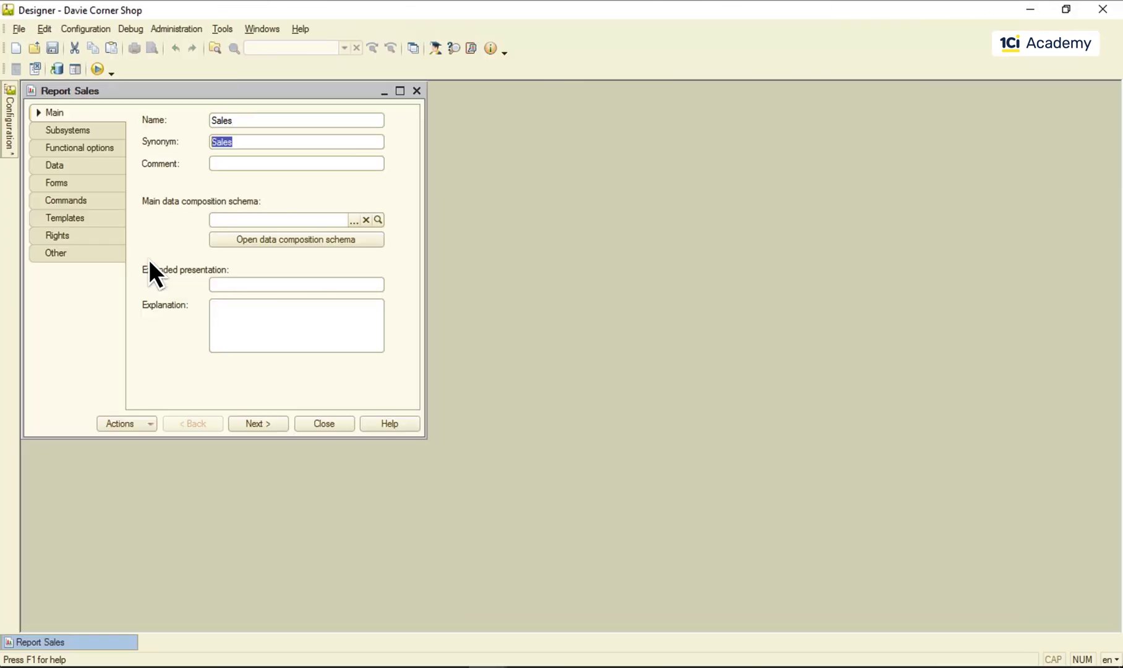
left_click(76, 130)
left_click(165, 179)
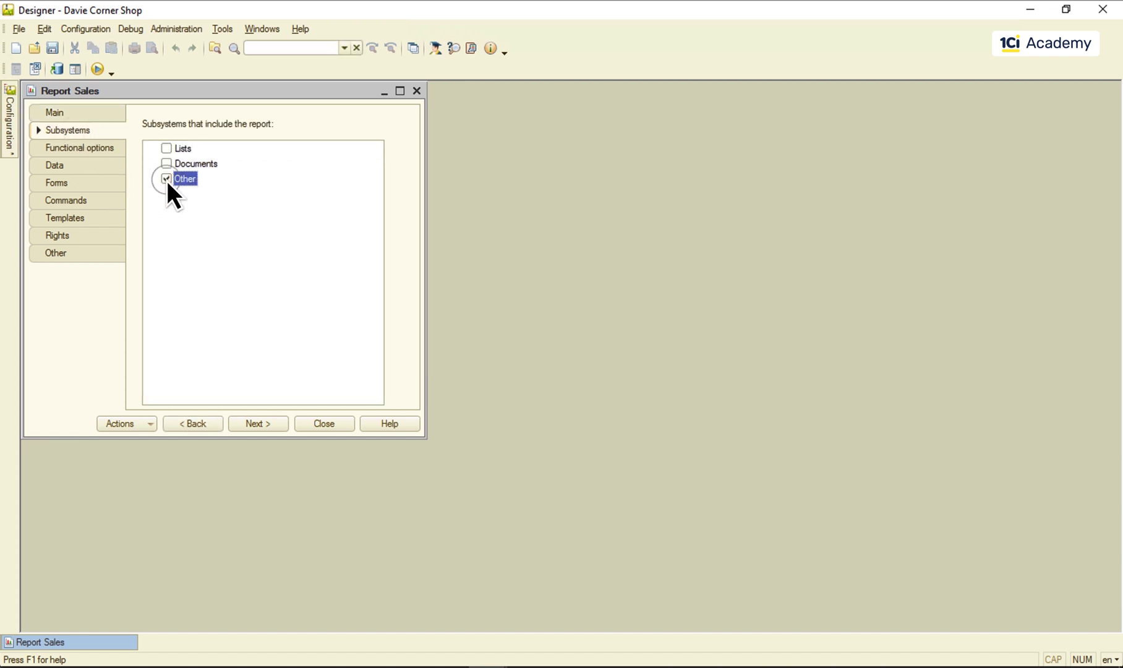
Create the Sales report's data composition schema and open it
left_click(60, 113)
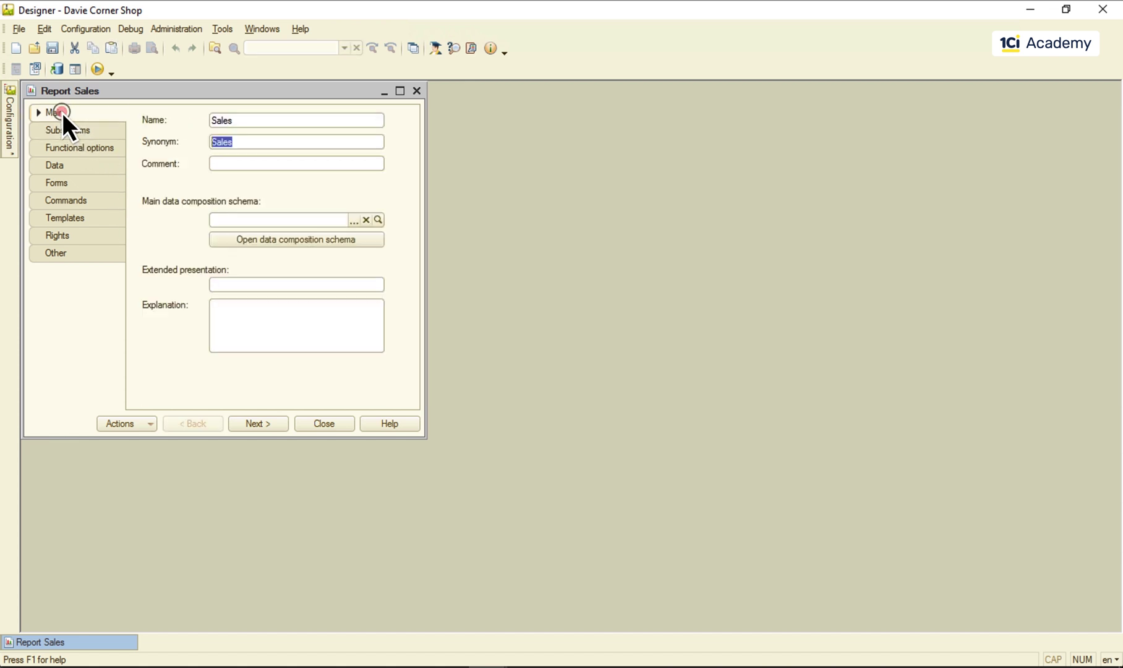
left_click(262, 238)
left_click(563, 495)
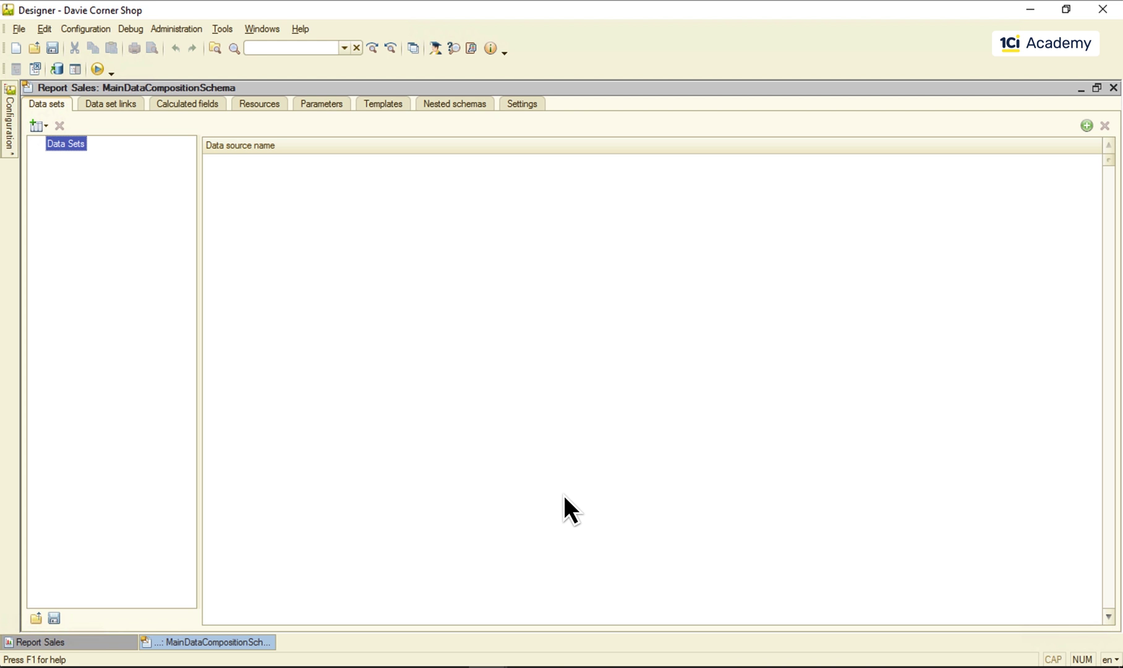
Add a query data set and put the Sales turnovers table into the Query Builder
left_click(35, 126)
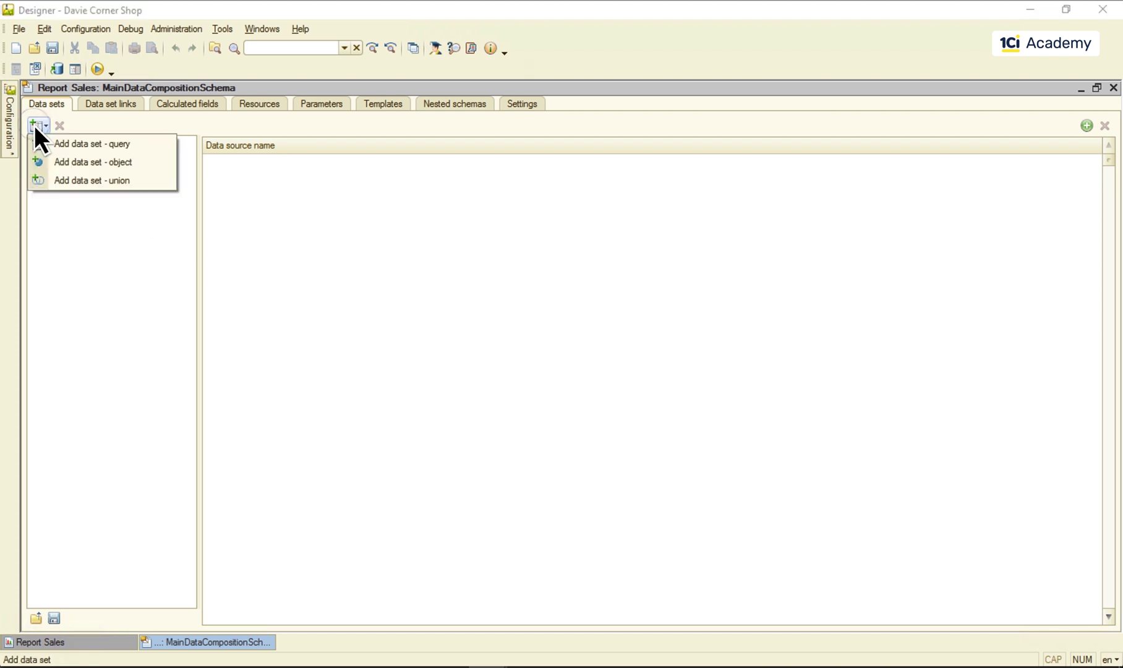
left_click(94, 144)
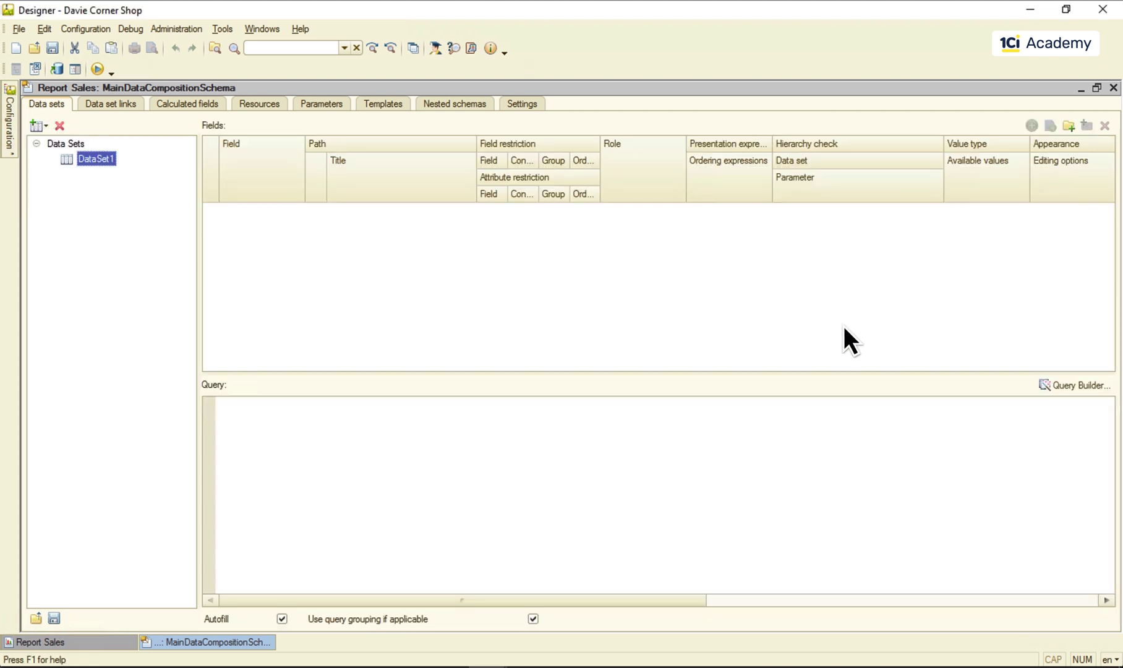
left_click(1081, 383)
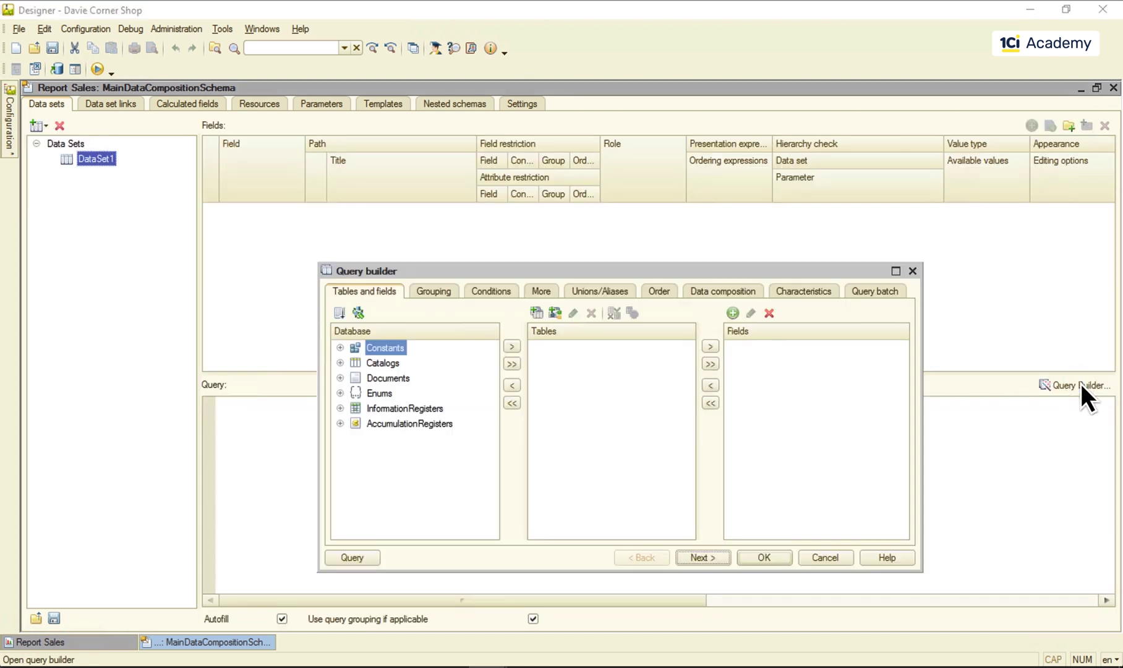
left_click(339, 422)
left_click_drag(491, 382, 492, 455)
left_click_drag(412, 513, 556, 427)
Group by Product with Sum of QuantityTurnover and PriceTurnover, and accept the query
left_click(435, 290)
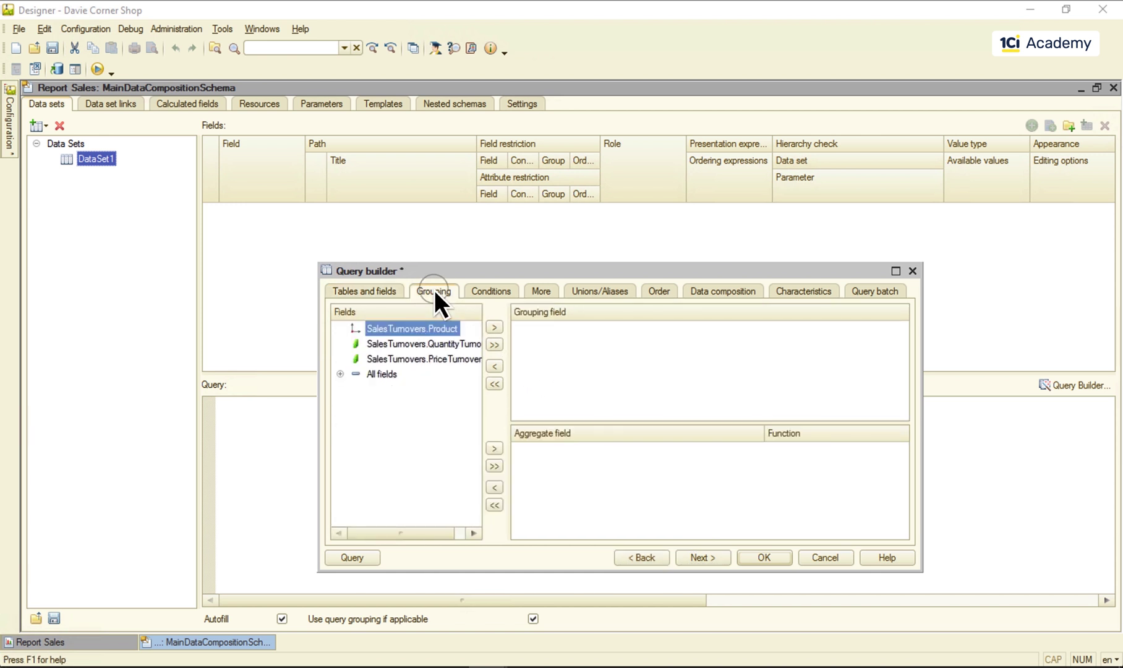
left_click_drag(420, 328, 565, 346)
left_click_drag(448, 329, 622, 469)
left_click_drag(445, 328, 589, 473)
left_click(763, 558)
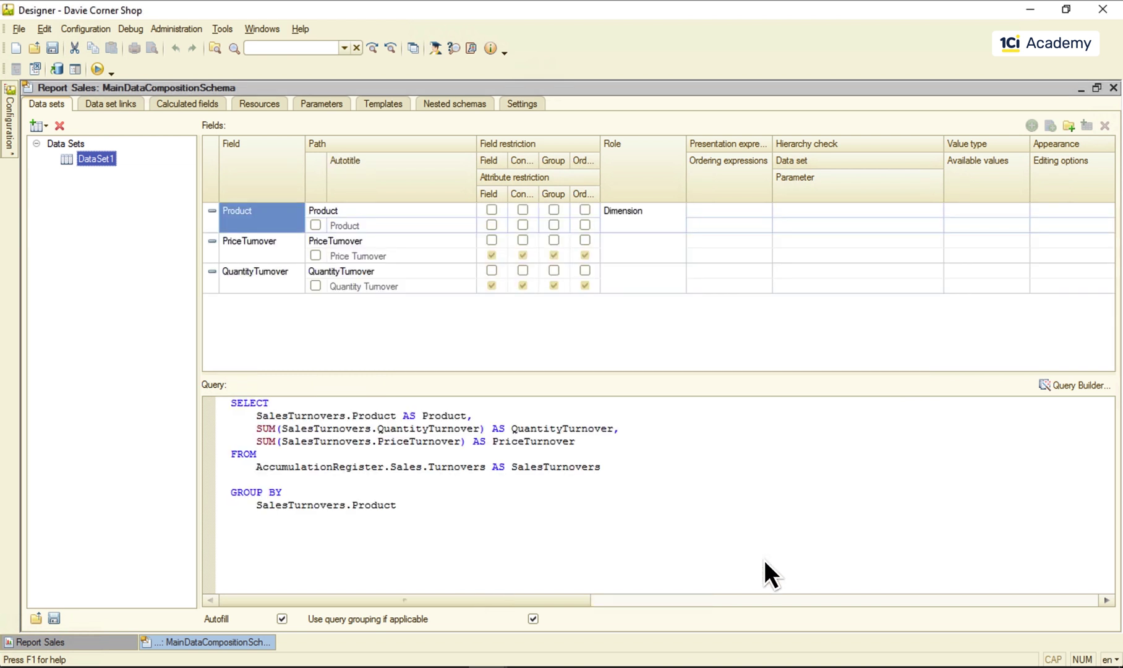
Add a Detailed records grouping to the report structure
left_click(519, 105)
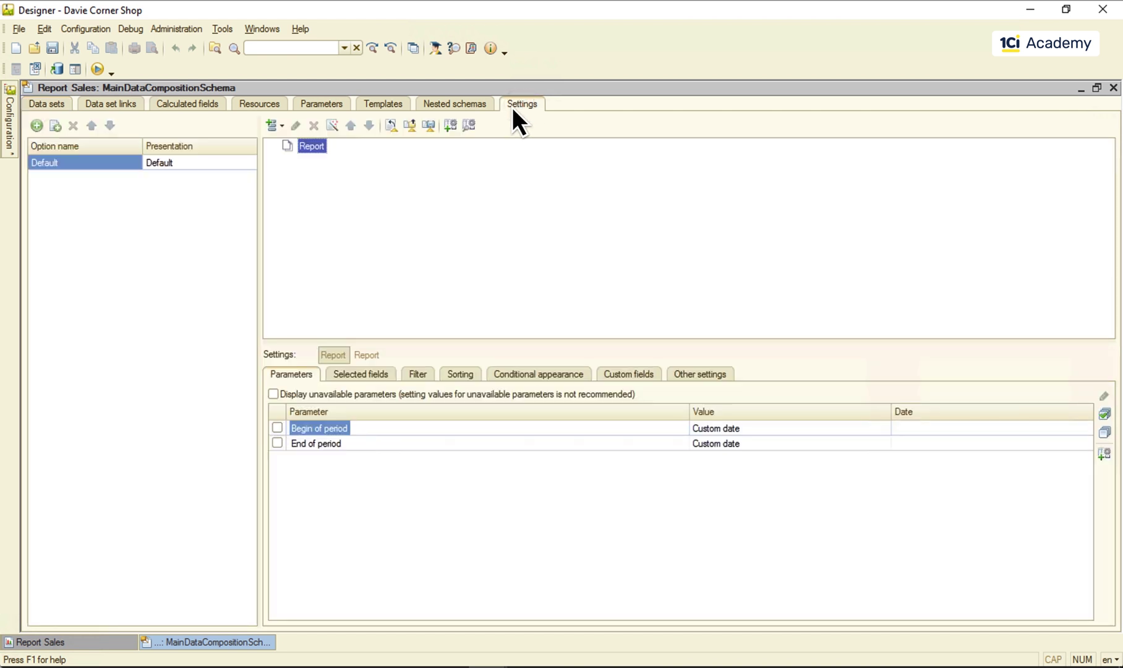
left_click(279, 127)
left_click(333, 144)
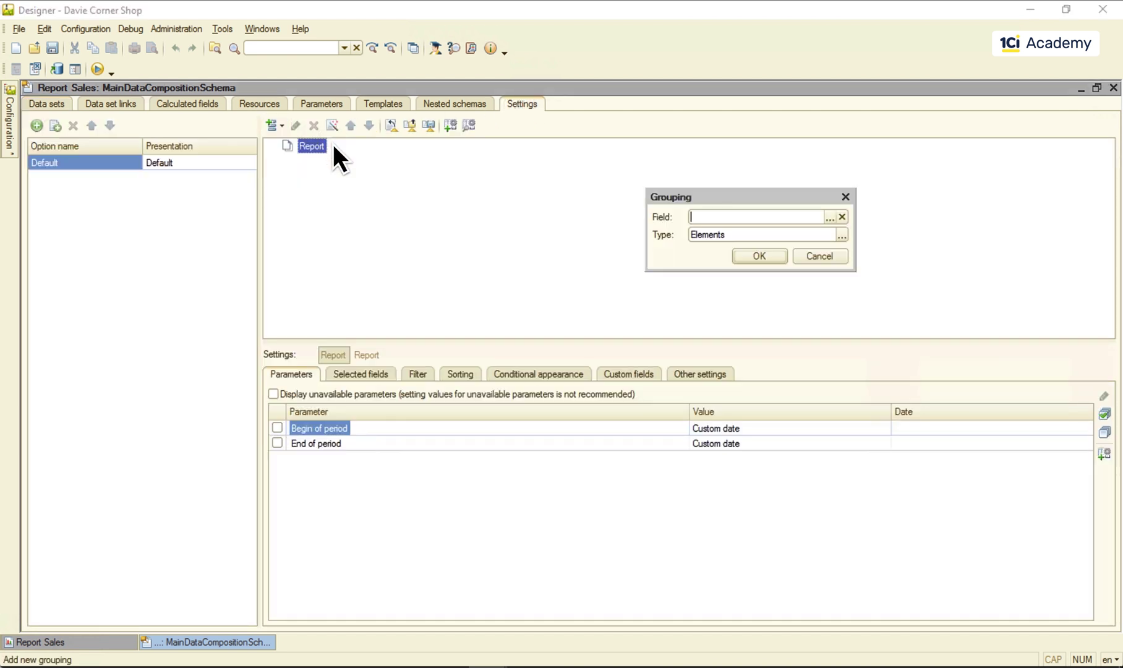
left_click(760, 257)
Add Product, PriceTurnover and QuantityTurnover to the selected fields
left_click(364, 374)
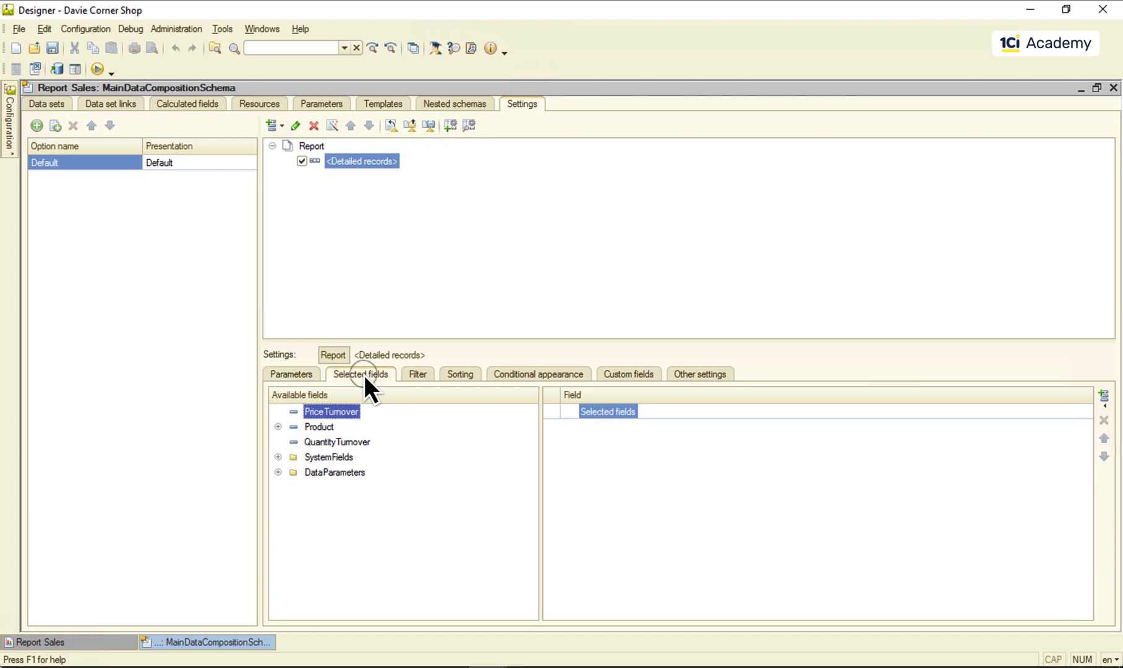
left_click_drag(613, 446, 614, 446)
left_click_drag(332, 412, 606, 465)
left_click_drag(345, 440, 603, 479)
Set the Appearance template to Sea and launch debugging
left_click(697, 375)
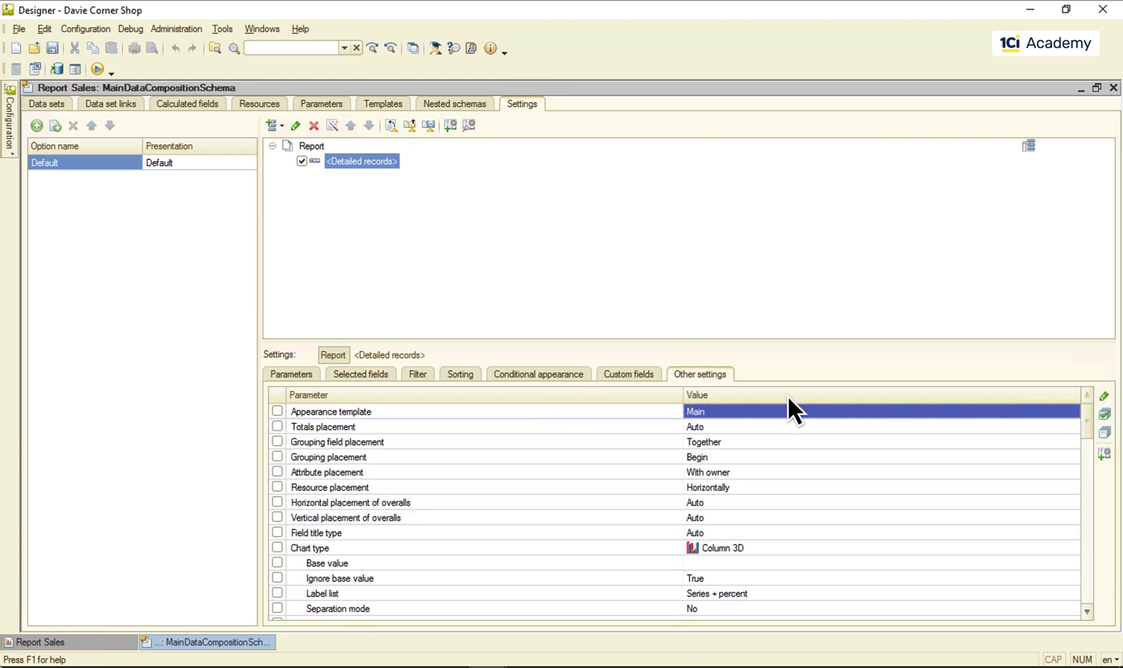
left_click(856, 411)
left_click(1071, 412)
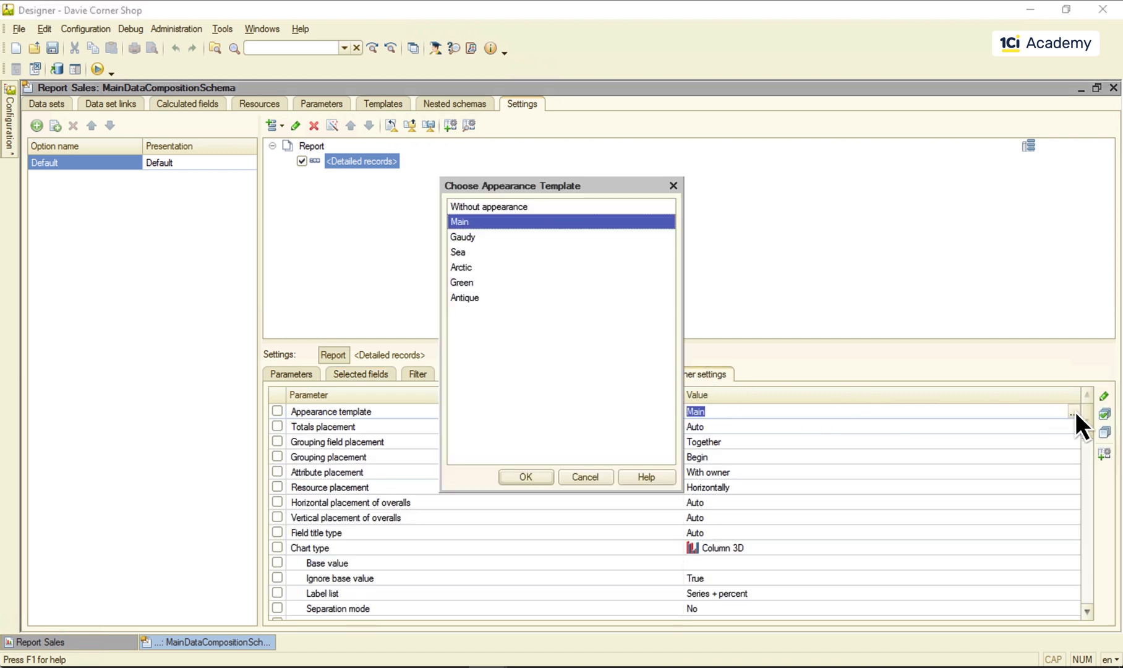
left_click(463, 253)
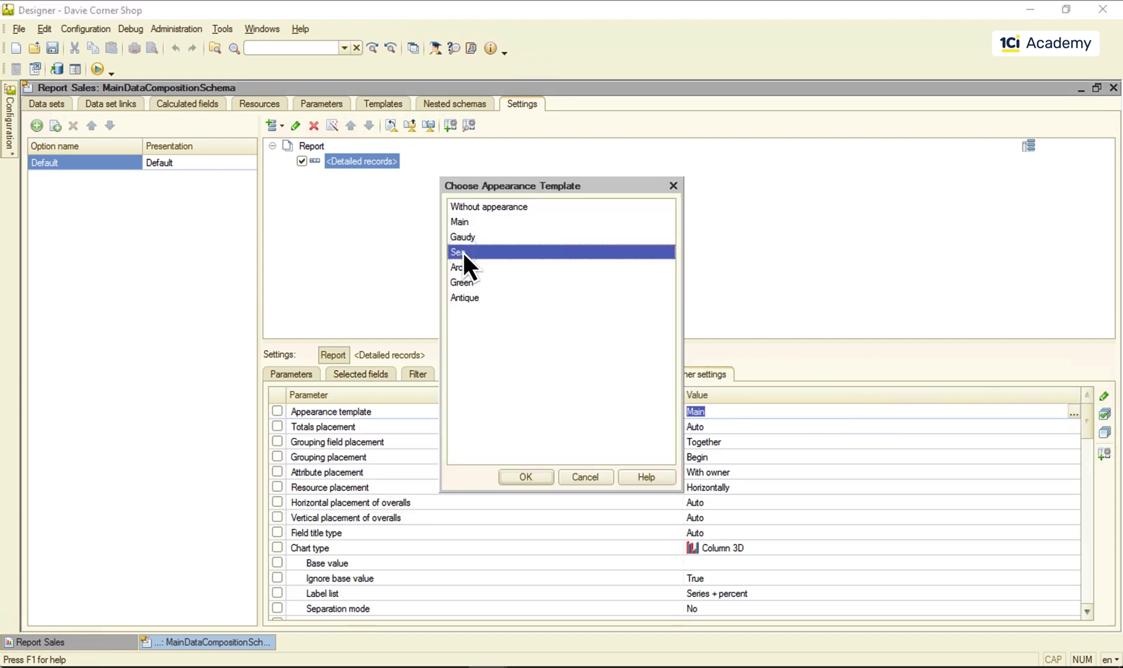
left_click(530, 478)
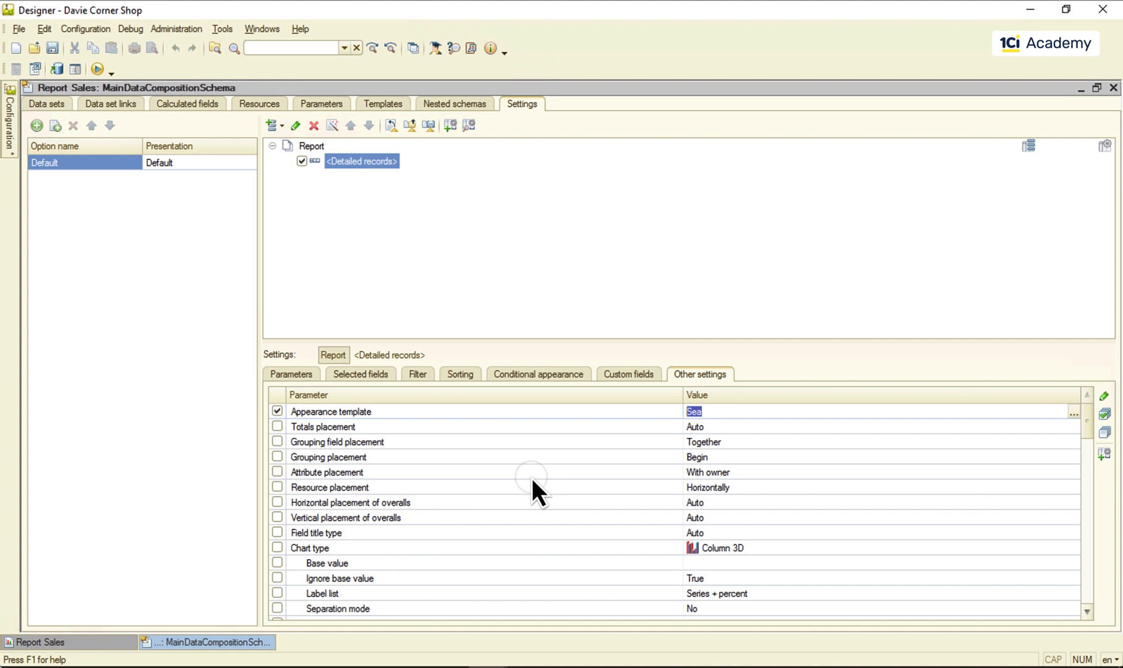
left_click(104, 71)
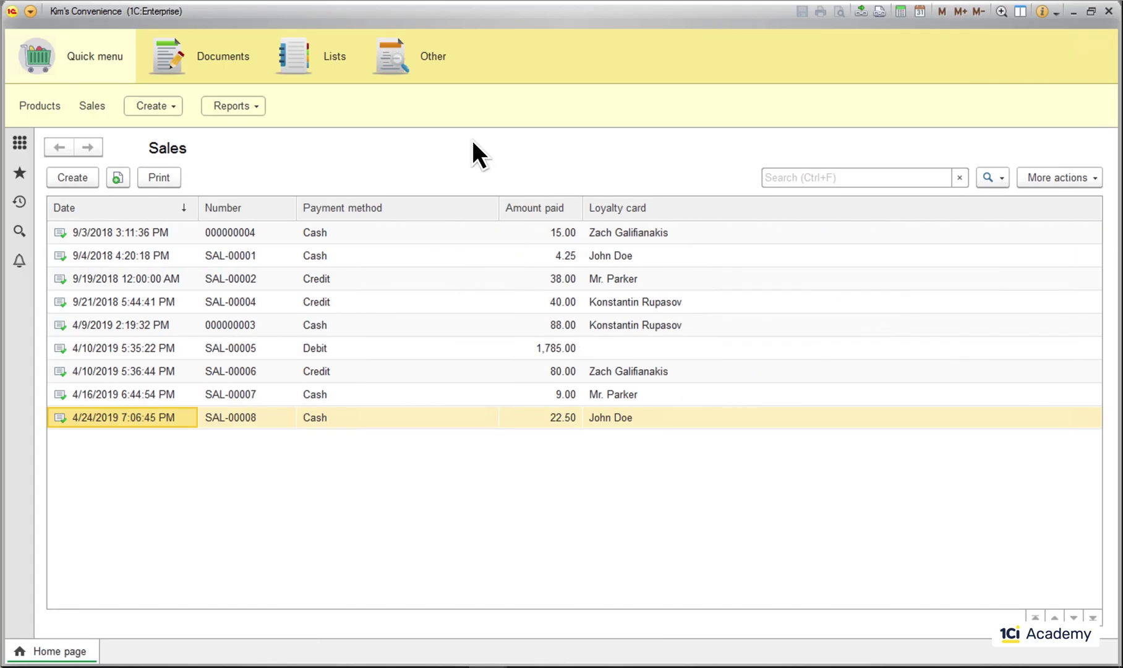
Open the Sales report from Other > Reports and run it
left_click(434, 58)
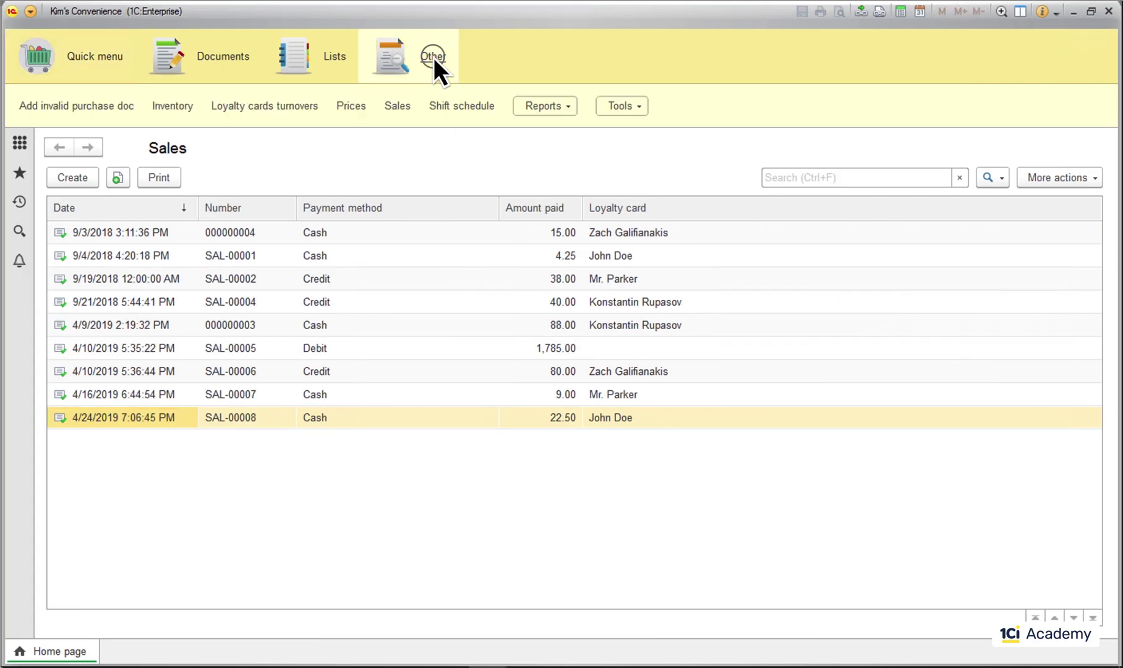
left_click(544, 106)
left_click(563, 155)
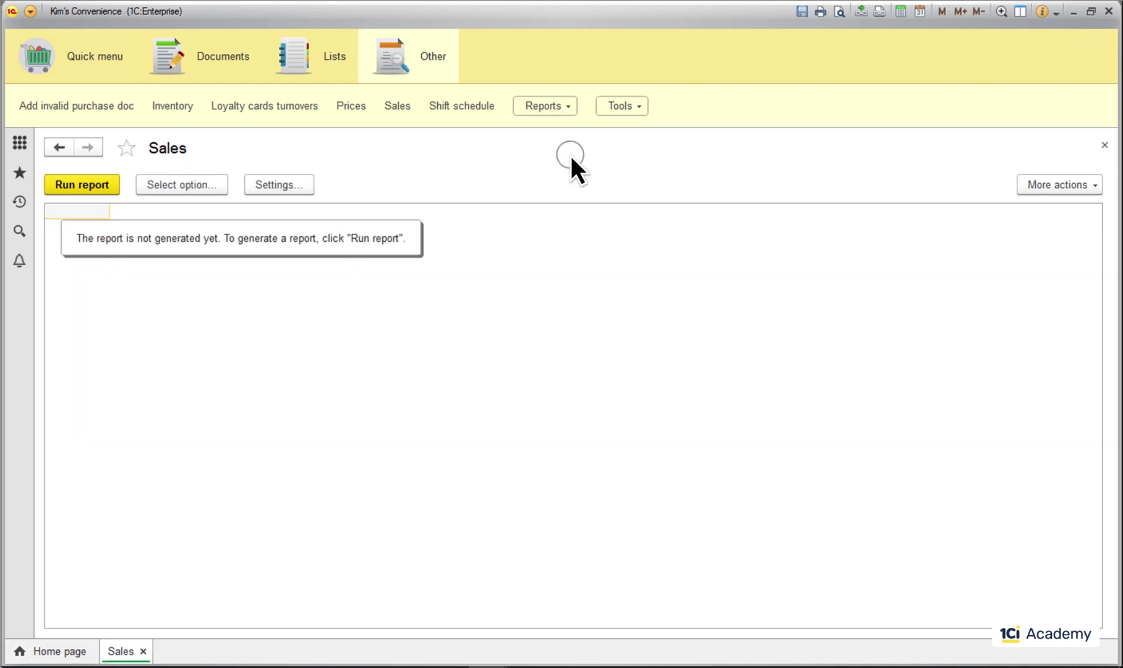
left_click(91, 185)
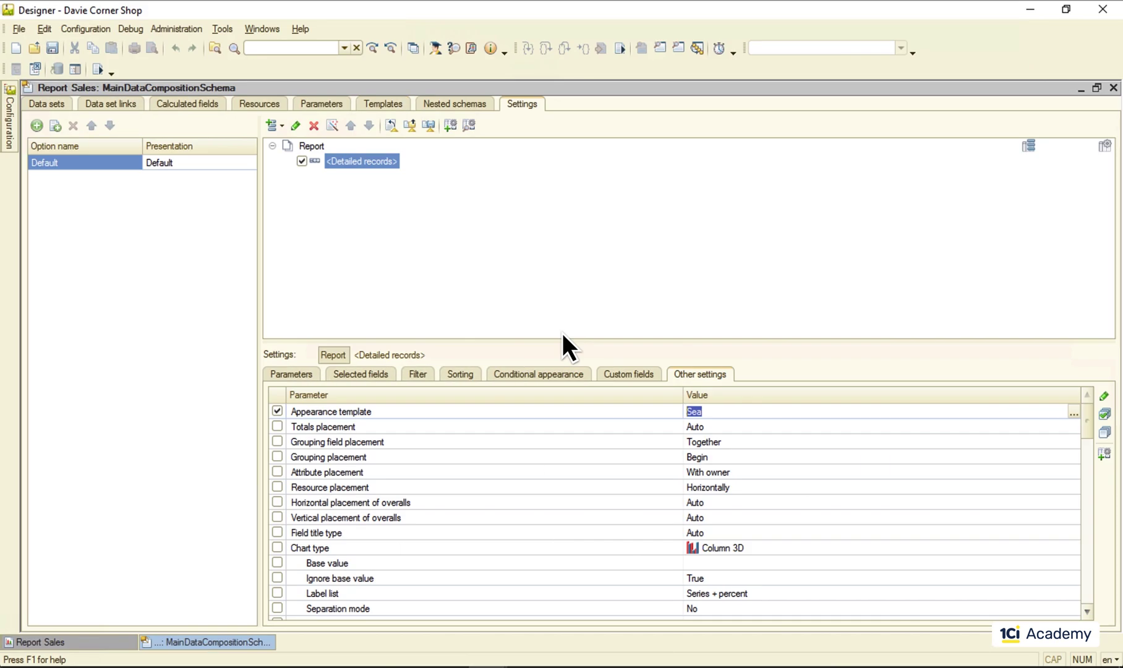
Show the Data sets page with DataSet1's fields and query text
left_click(47, 104)
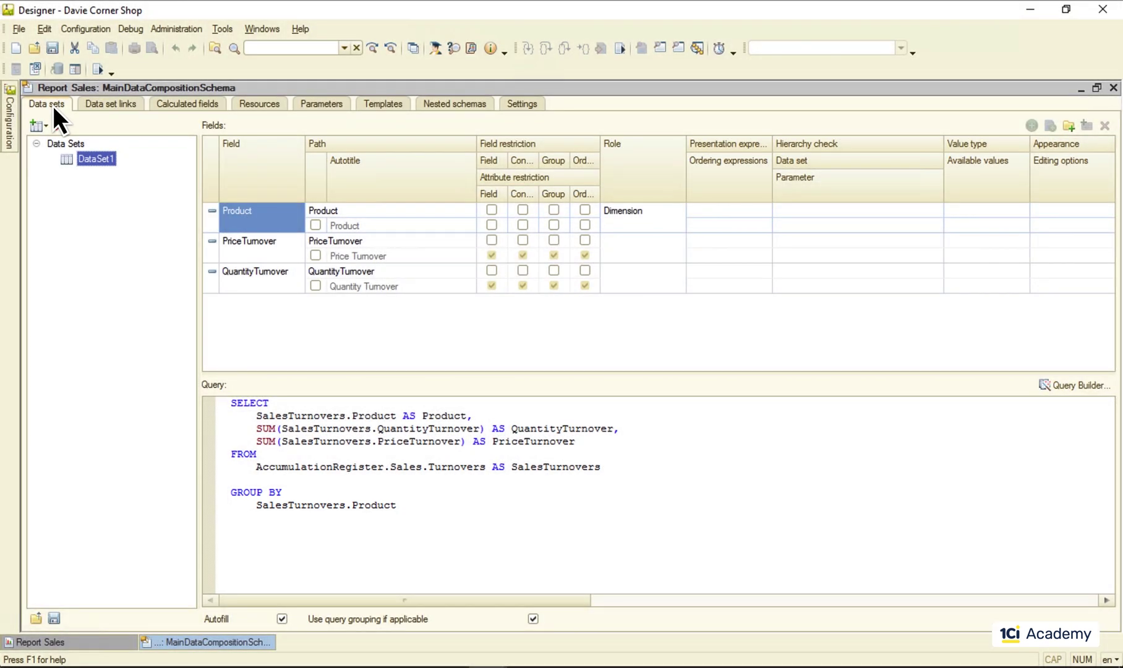
Delete the GROUP BY clause from the query text
left_click(226, 480)
left_click(422, 507, "shift")
key("Delete")
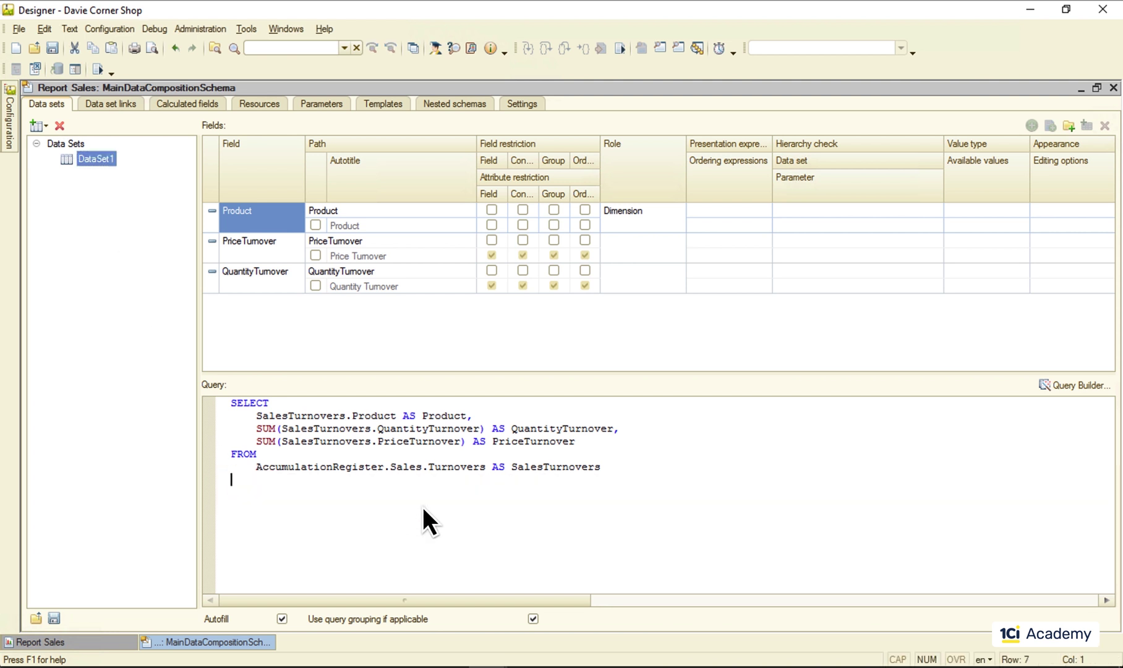
Remove the SUM( ) wrappers around QuantityTurnover and PriceTurnover
left_click_drag(281, 428, 249, 428)
key("Delete")
key("Down")
key("Delete")
key("Delete")
key("Delete")
key("Delete")
key("Up")
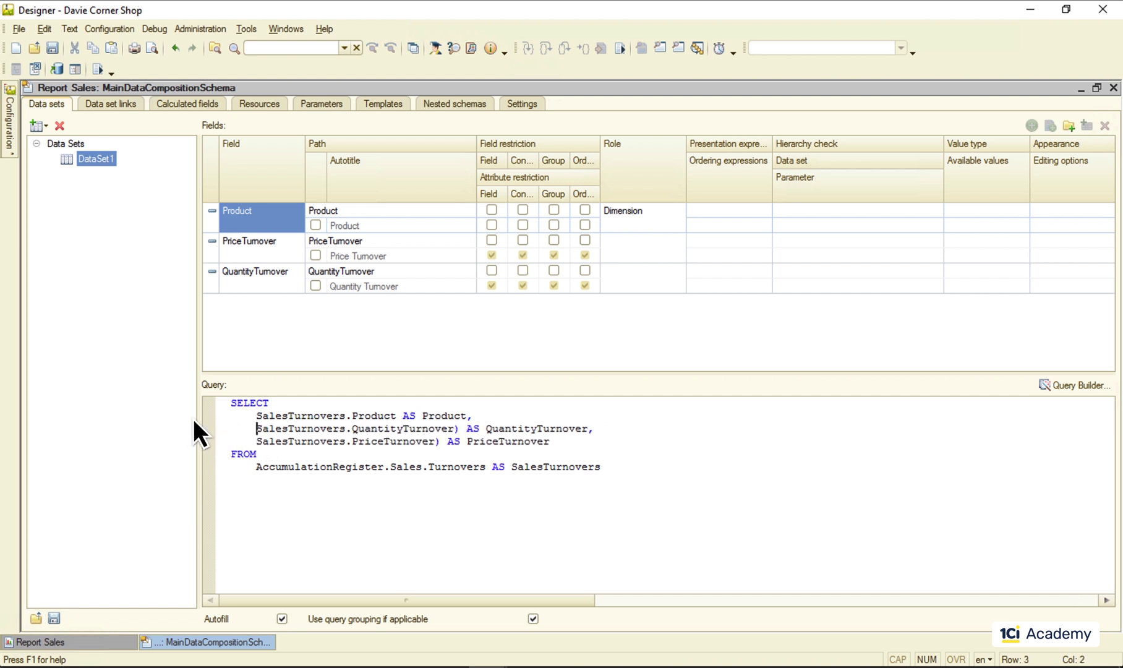
left_click(455, 429)
key("BackSpace")
key("Down")
key("BackSpace")
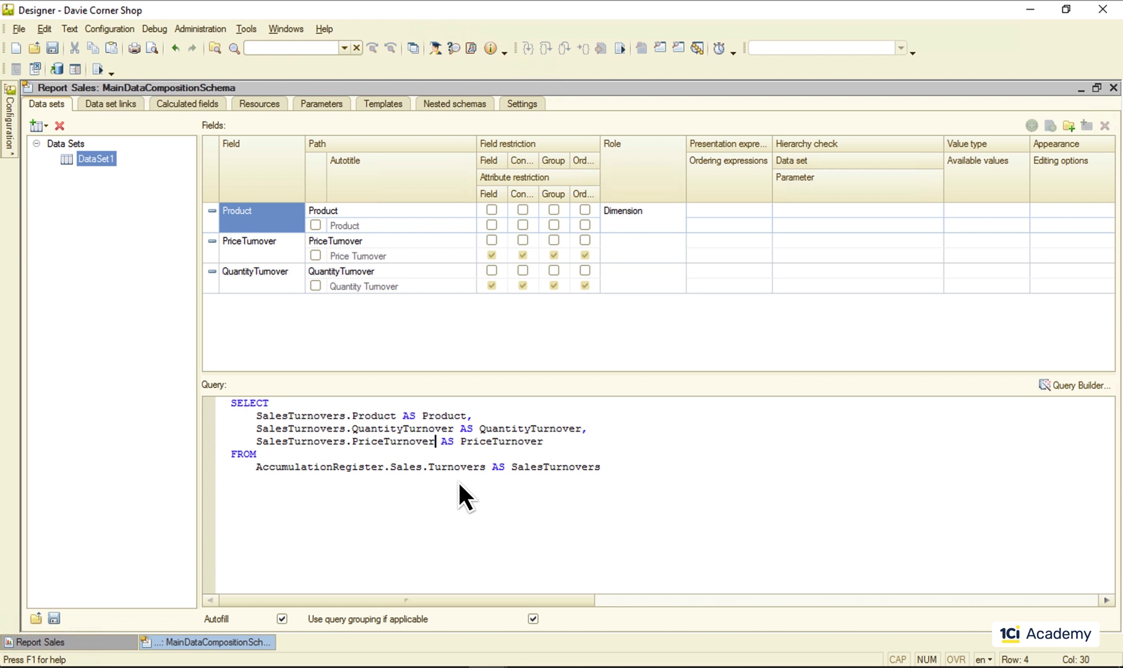
Add PriceTurnover and QuantityTurnover as Sum resources on the Resources page
left_click(264, 103)
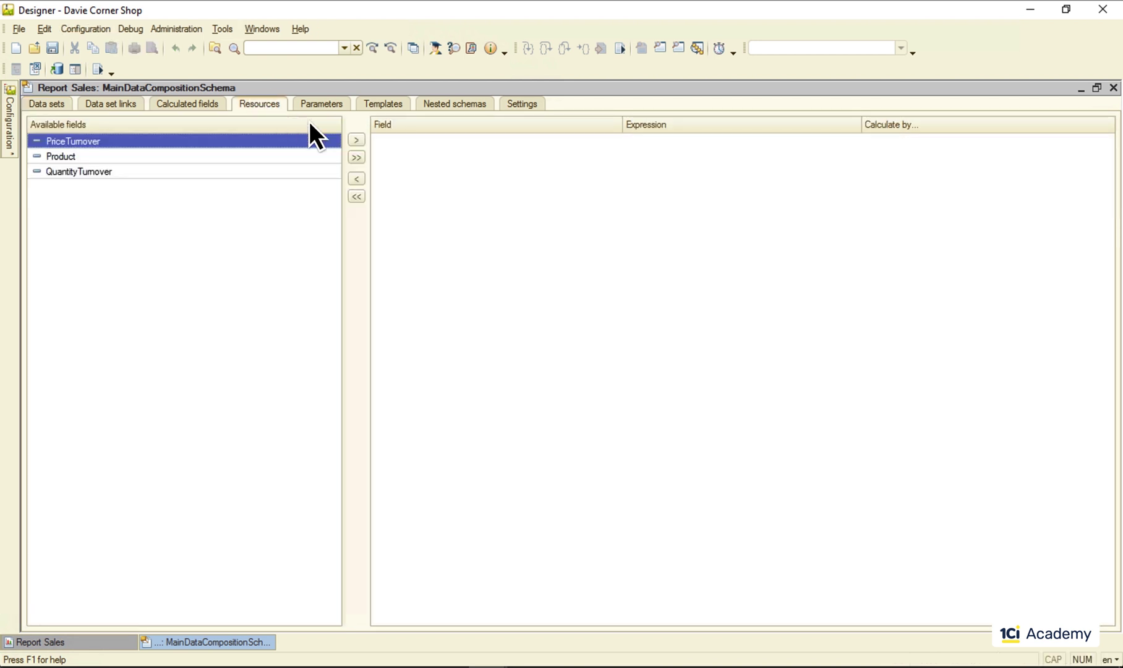
left_click(357, 139)
left_click(236, 173)
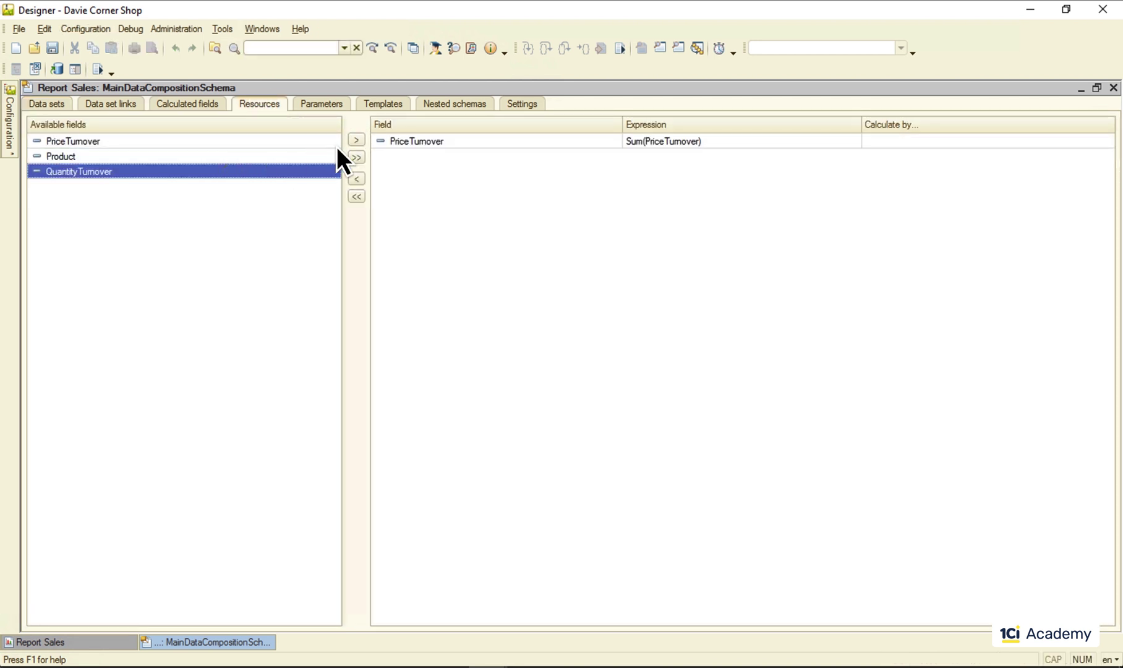
left_click(355, 140)
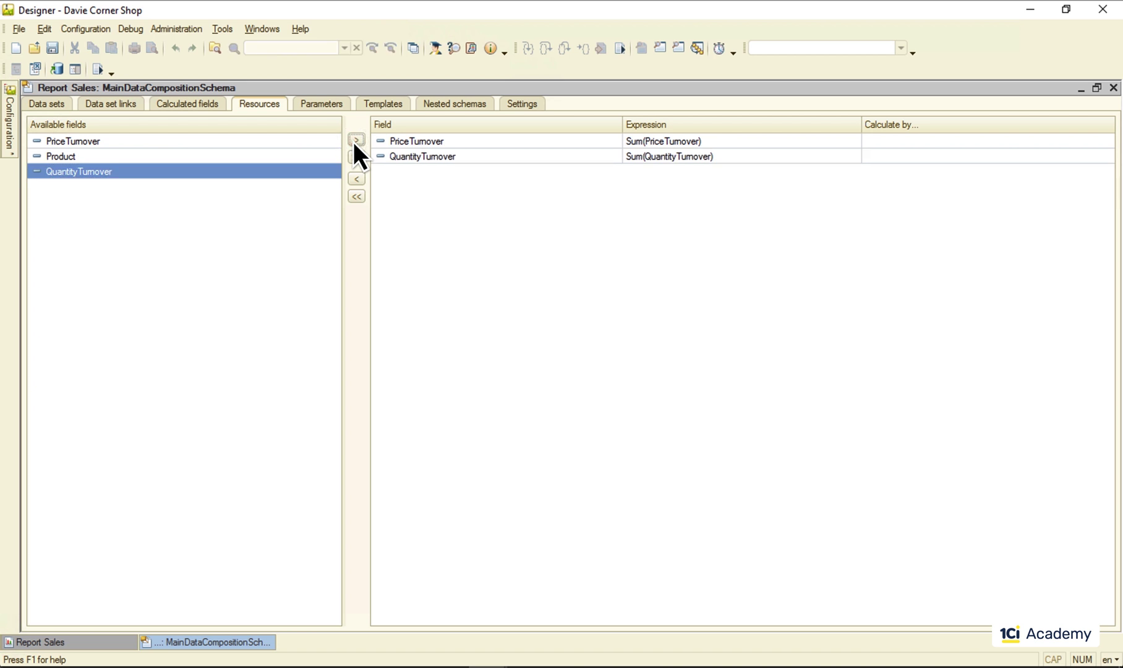
left_click(55, 102)
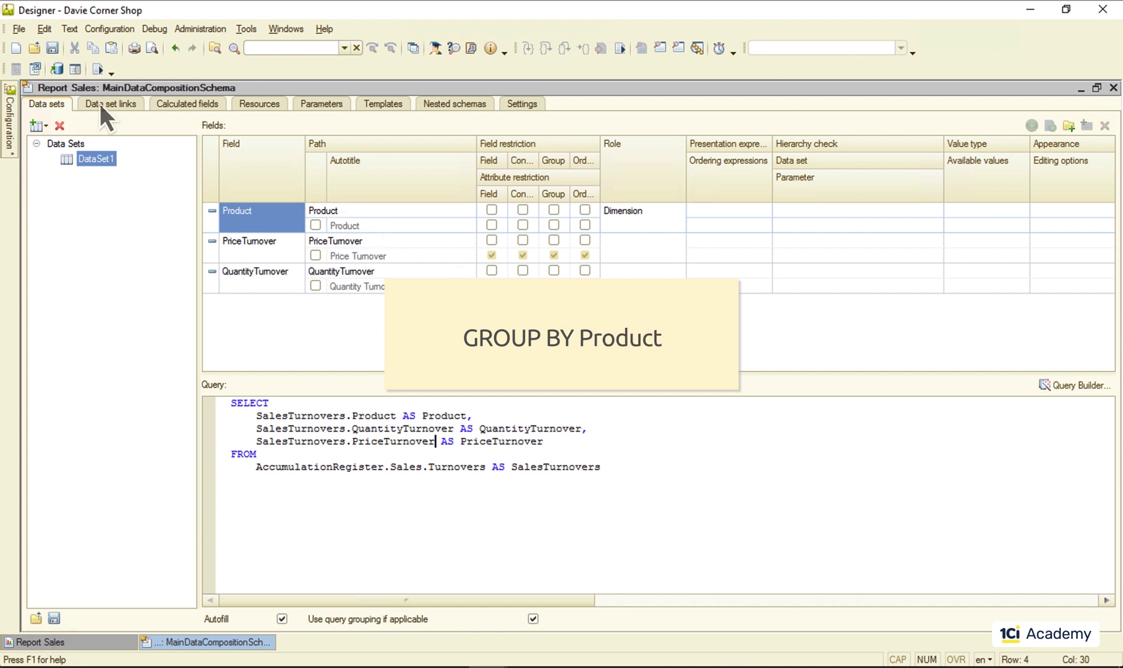
left_click(271, 107)
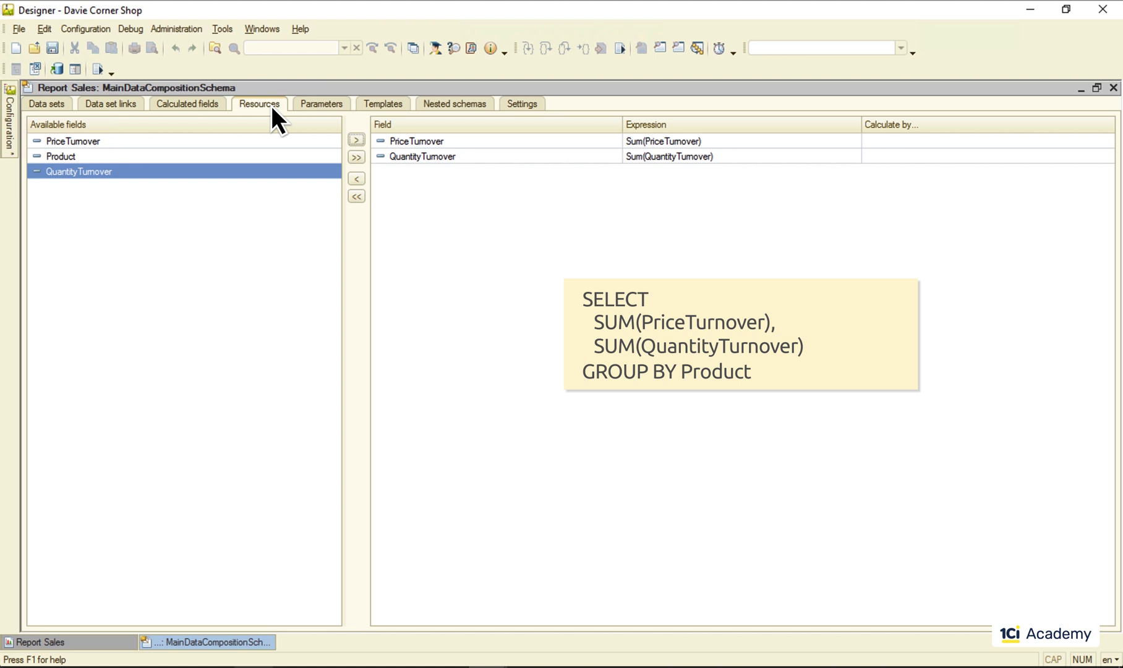
Restart the application and run the Sales report, which totals 2,081.75 and 452.00
left_click(96, 69)
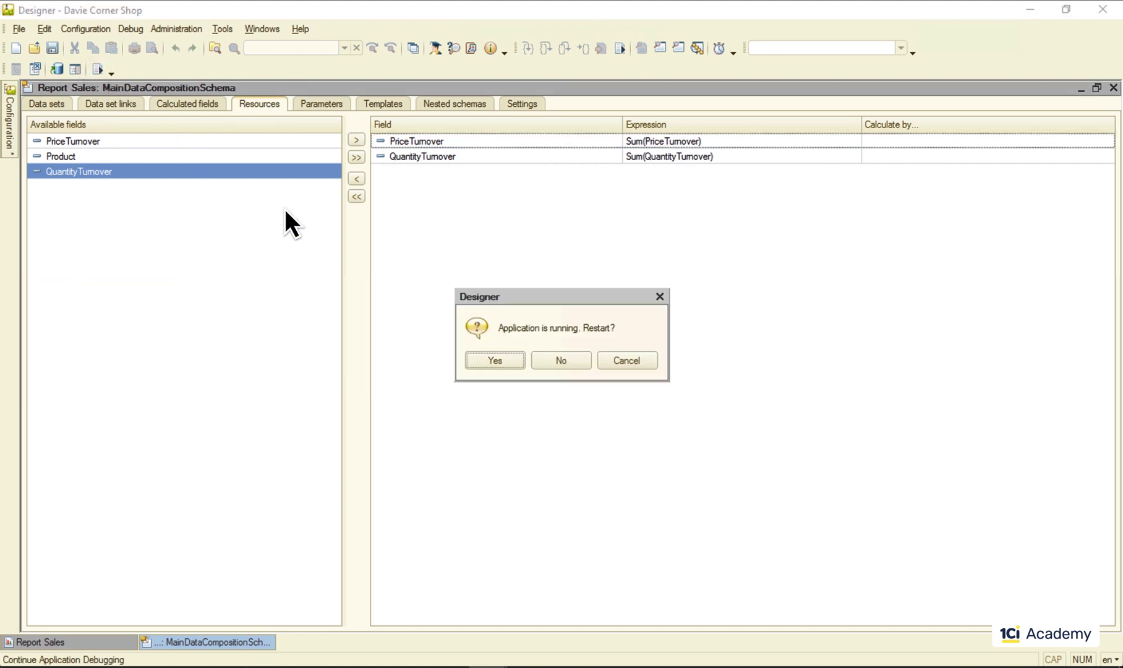
left_click(501, 366)
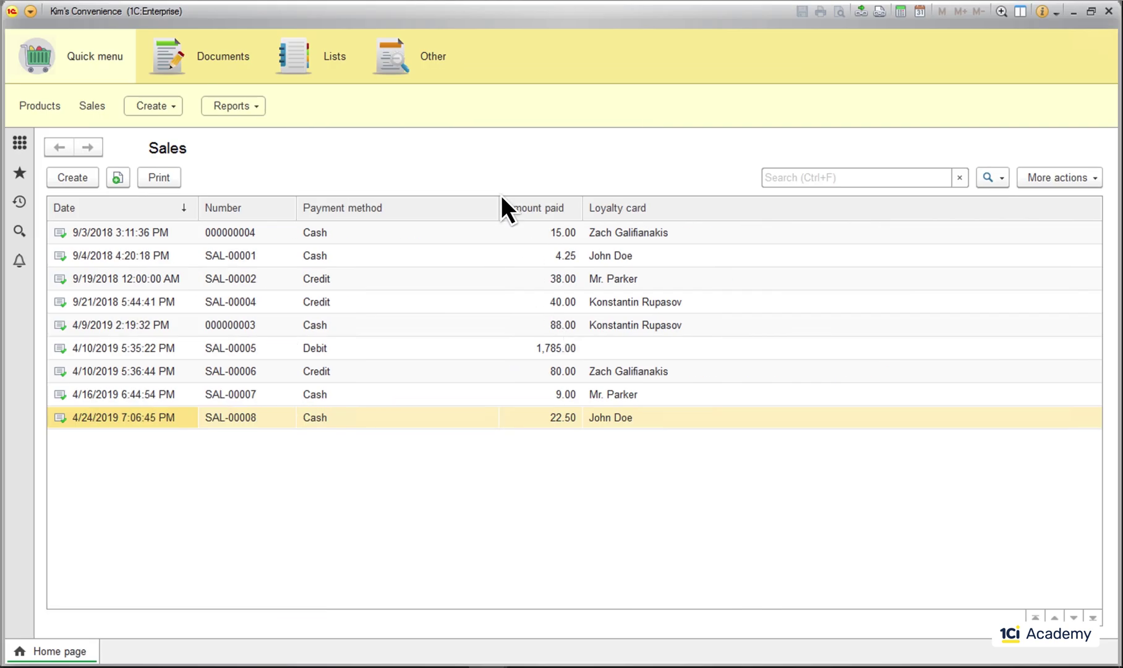
left_click(440, 56)
left_click(550, 107)
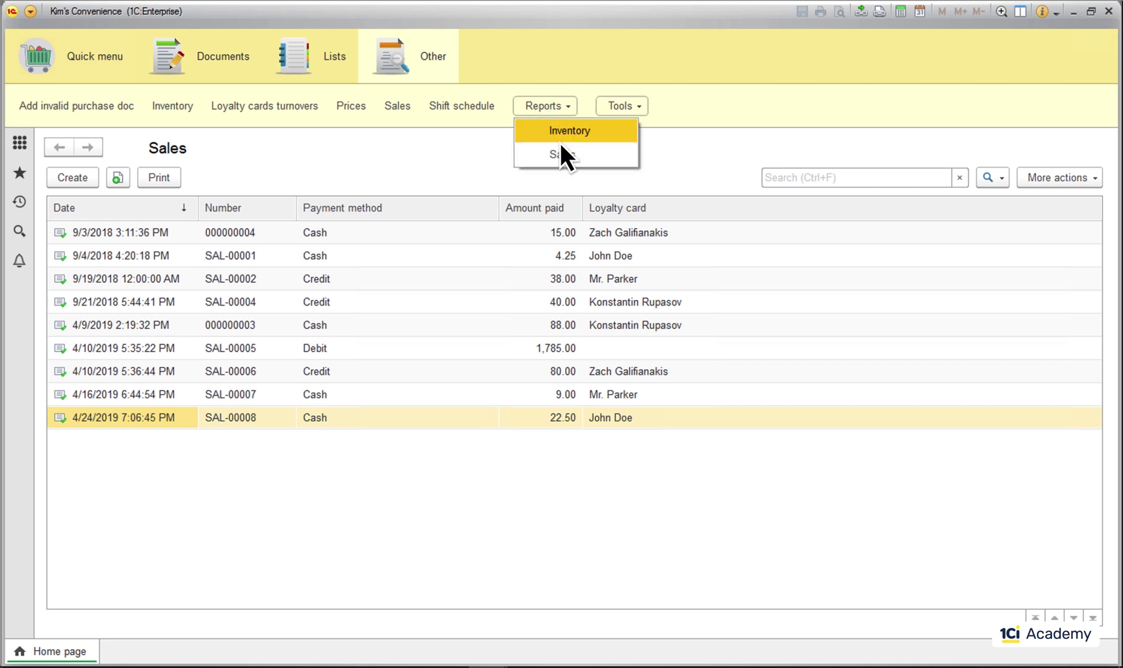
left_click(564, 155)
left_click(85, 183)
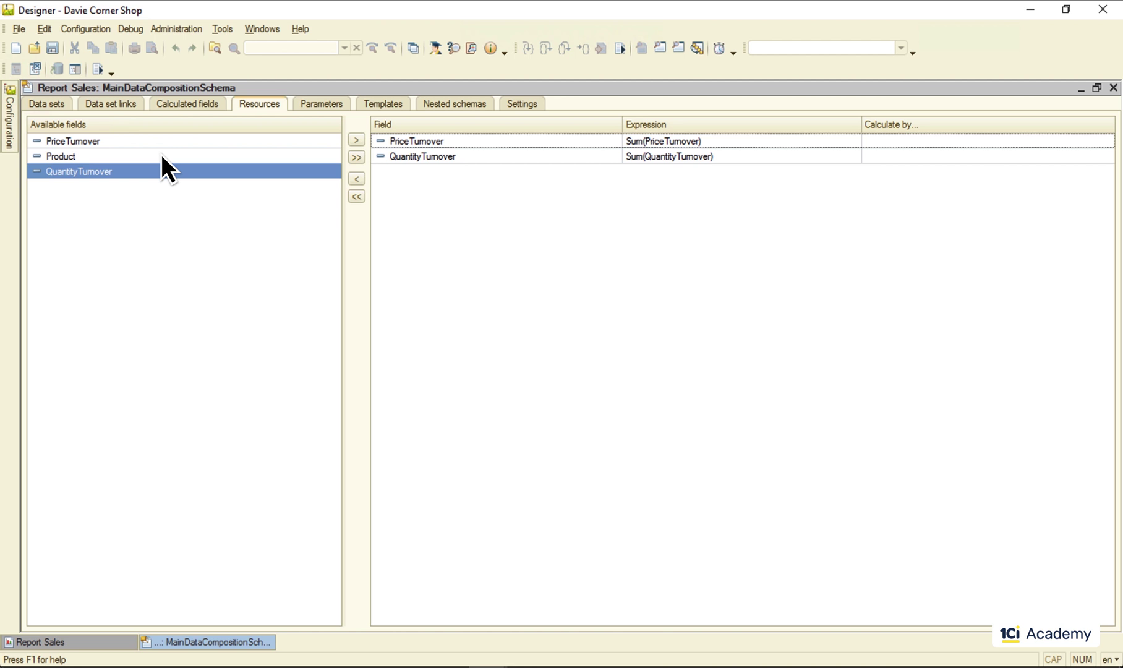
left_click(47, 103)
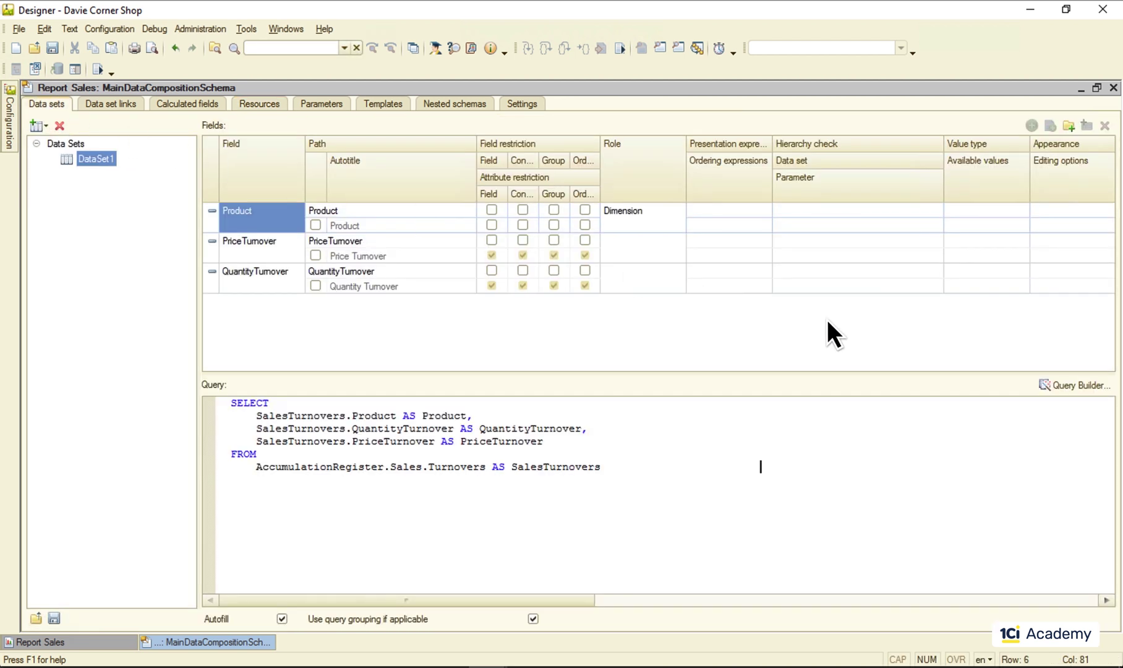
Set the SalesTurnovers virtual table periodicity to Week in the query builder
left_click(1076, 387)
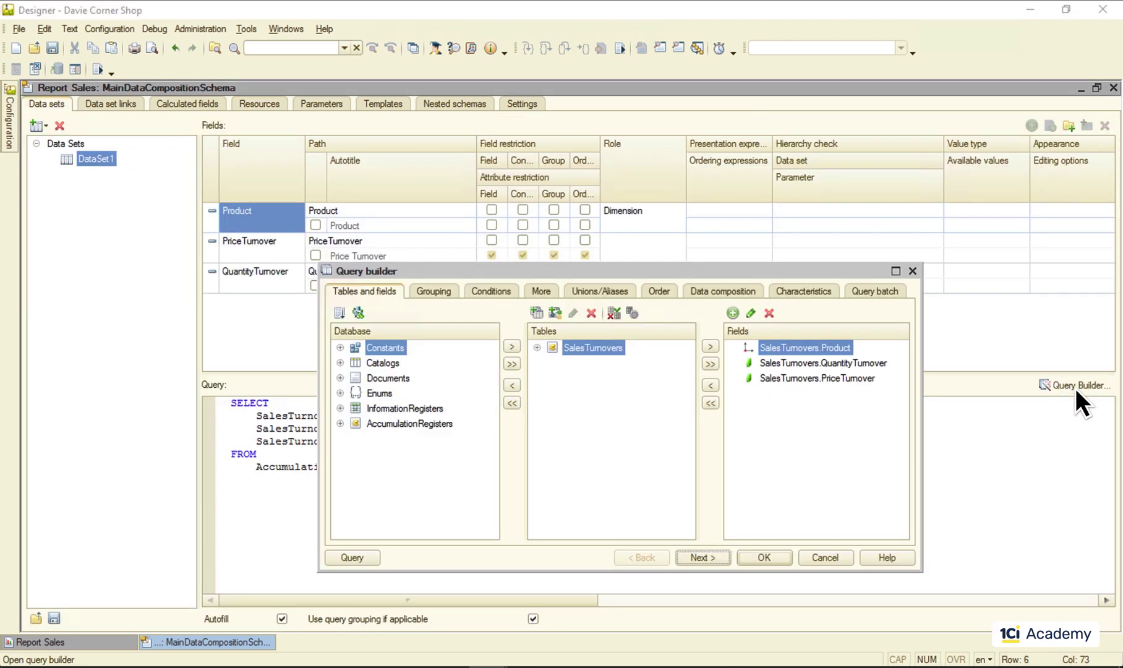
left_click(631, 313)
left_click(687, 280)
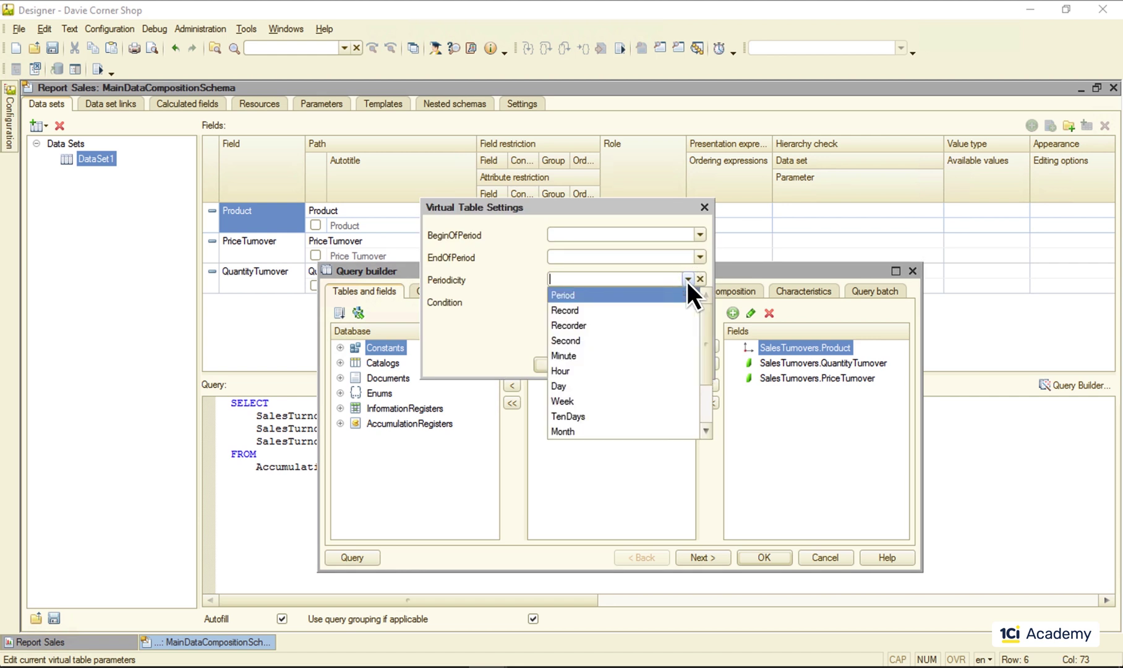
left_click(611, 401)
left_click(559, 364)
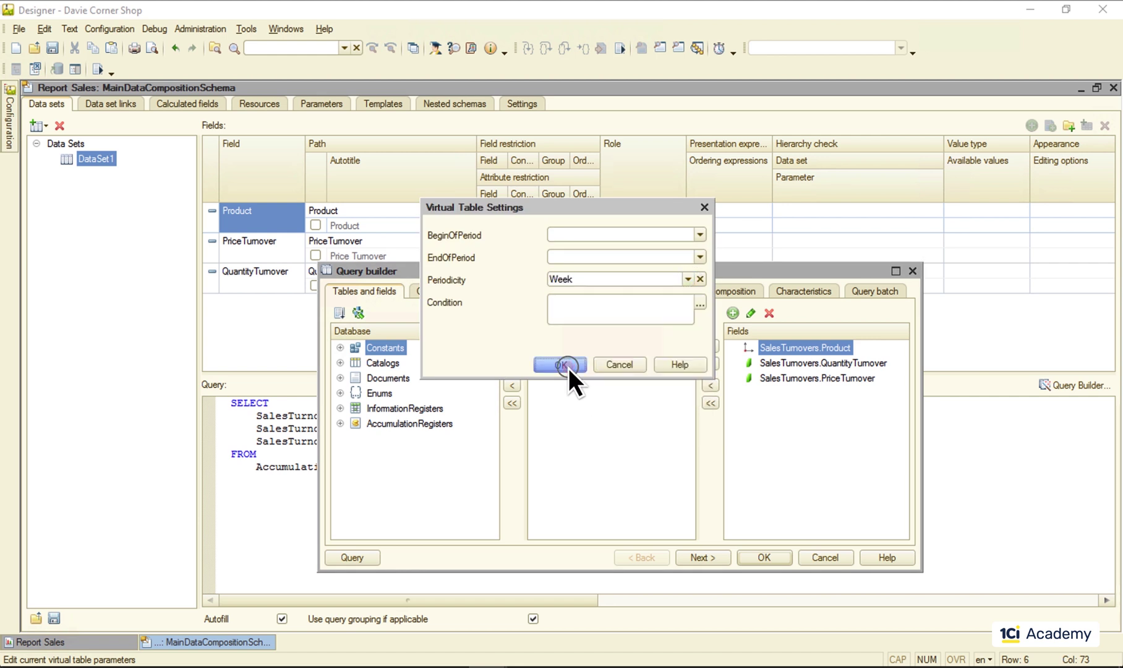
left_click(540, 352)
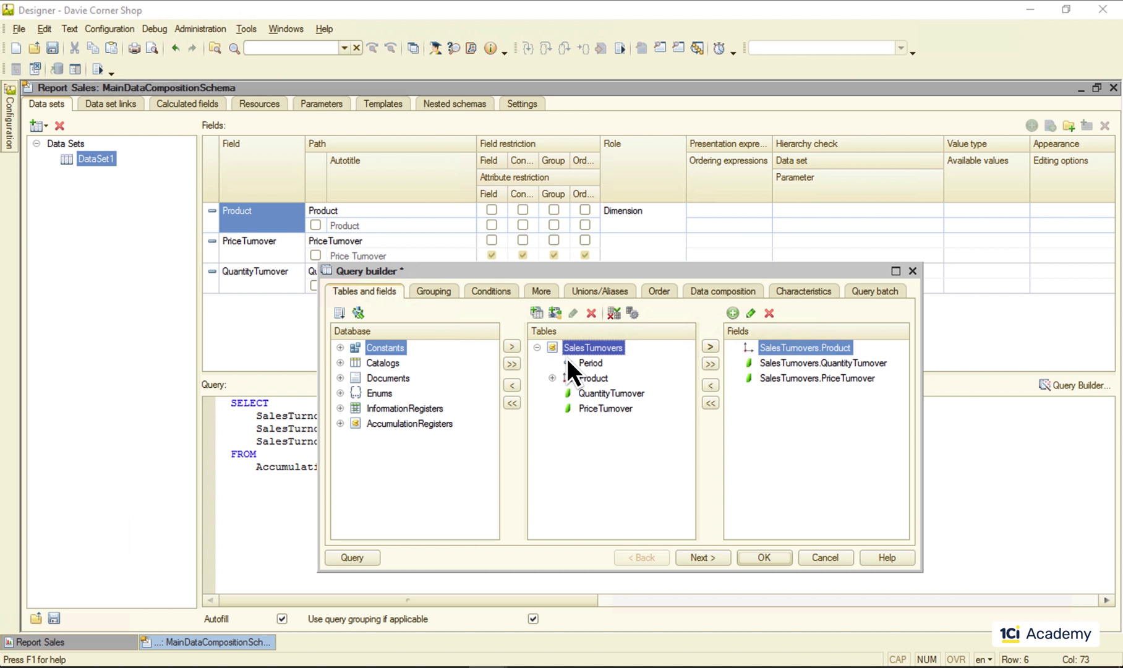
Add SalesTurnovers.Period to the query's selected fields and apply the query
left_click_drag(473, 266, 555, 273)
left_click_drag(629, 384, 777, 418)
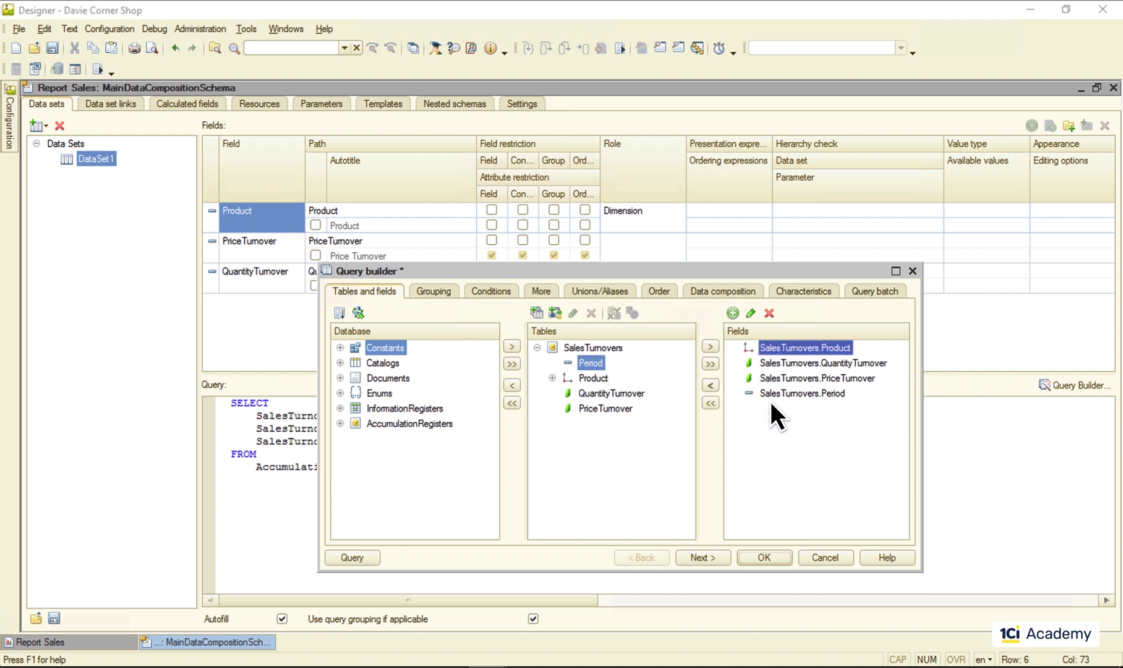
left_click(764, 557)
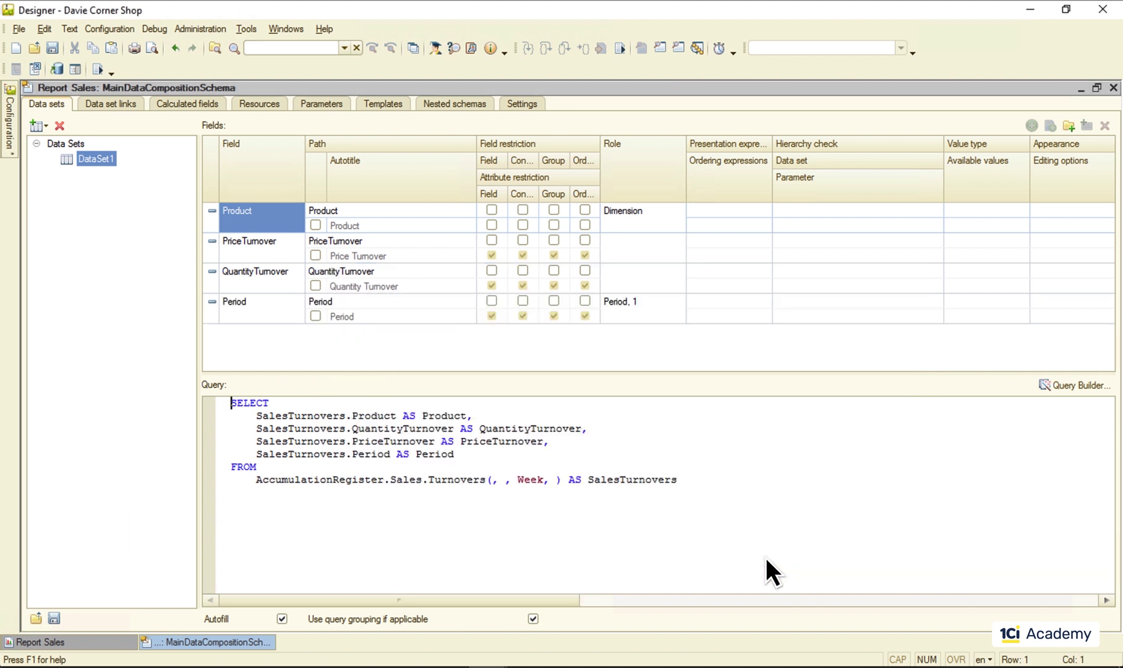
Resume the application and run the Other > Reports > Sales report, now split into weekly rows
left_click(95, 69)
left_click(435, 58)
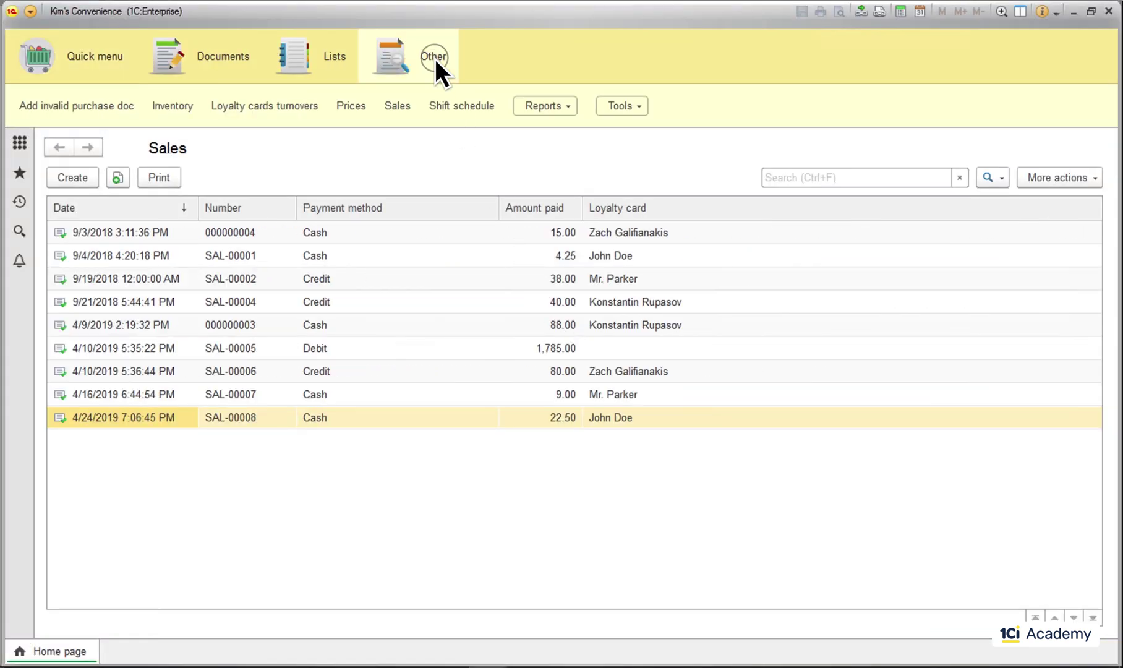
left_click(553, 106)
left_click(575, 156)
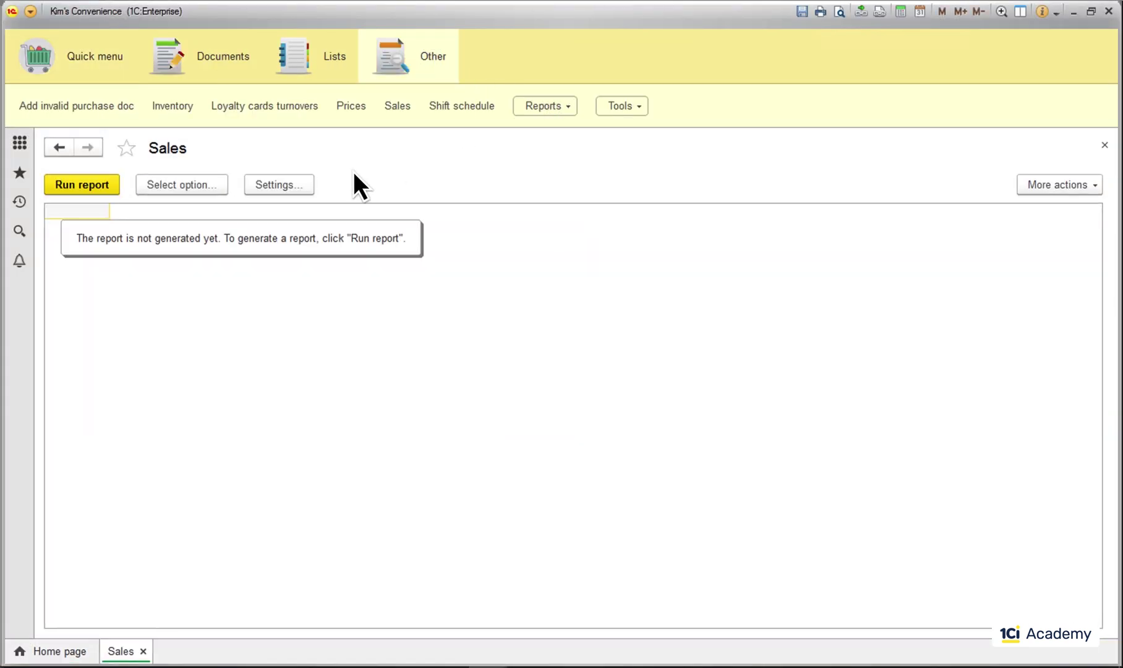
left_click(93, 184)
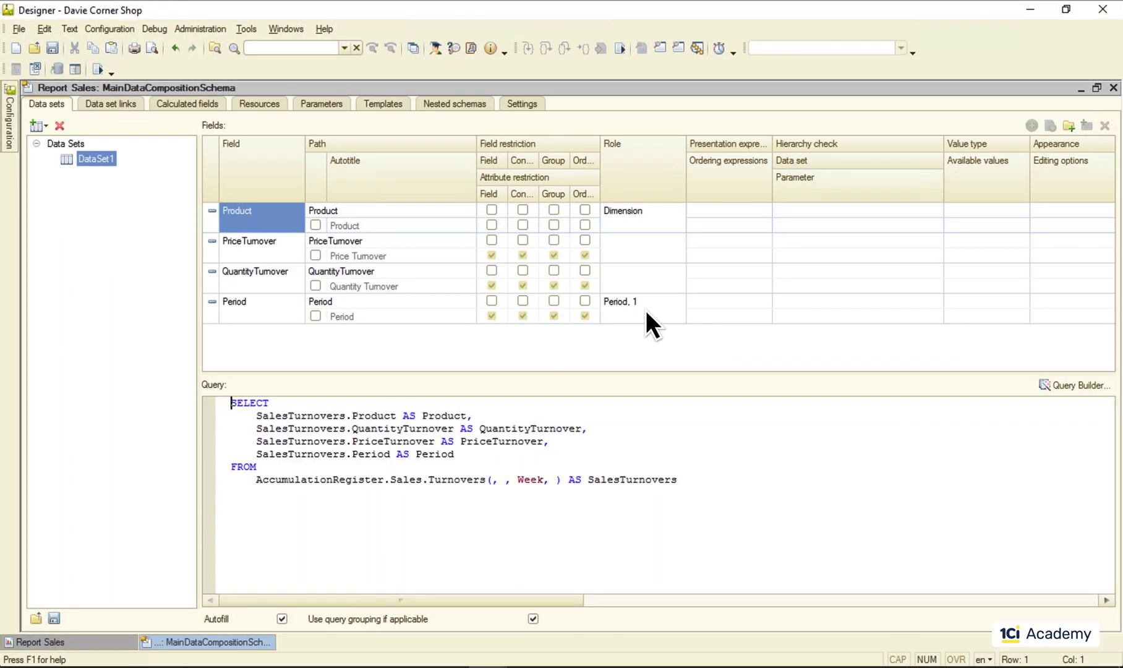
Keep the Period field's role as Period, order 1
left_click(662, 304)
left_click(664, 306)
left_click(682, 306)
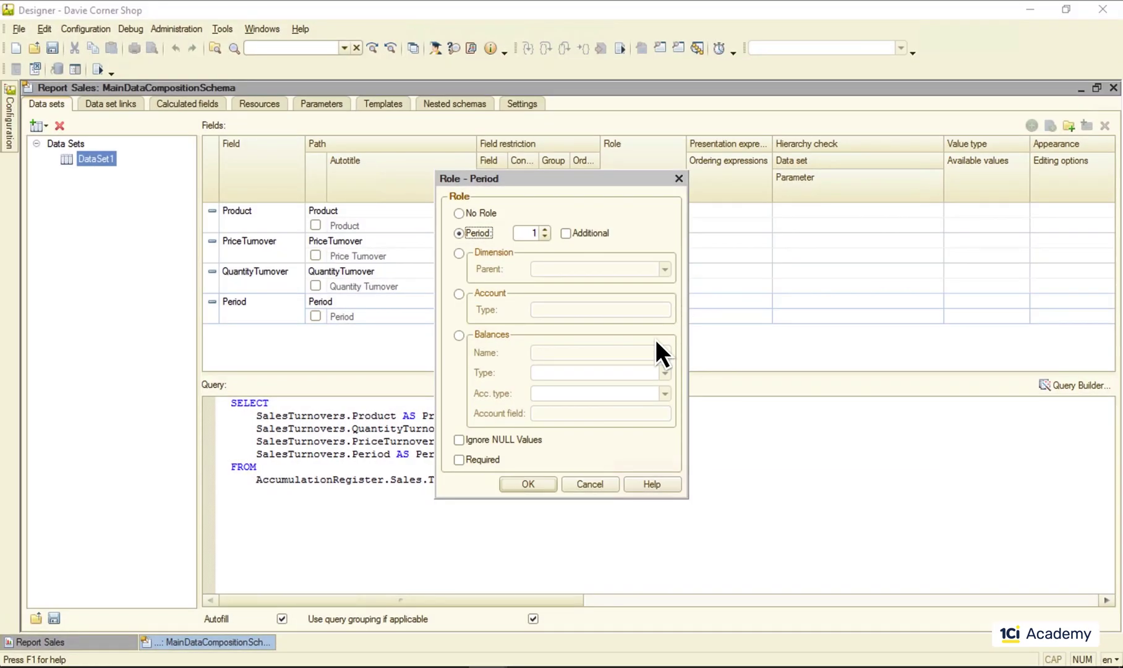
left_click(530, 485)
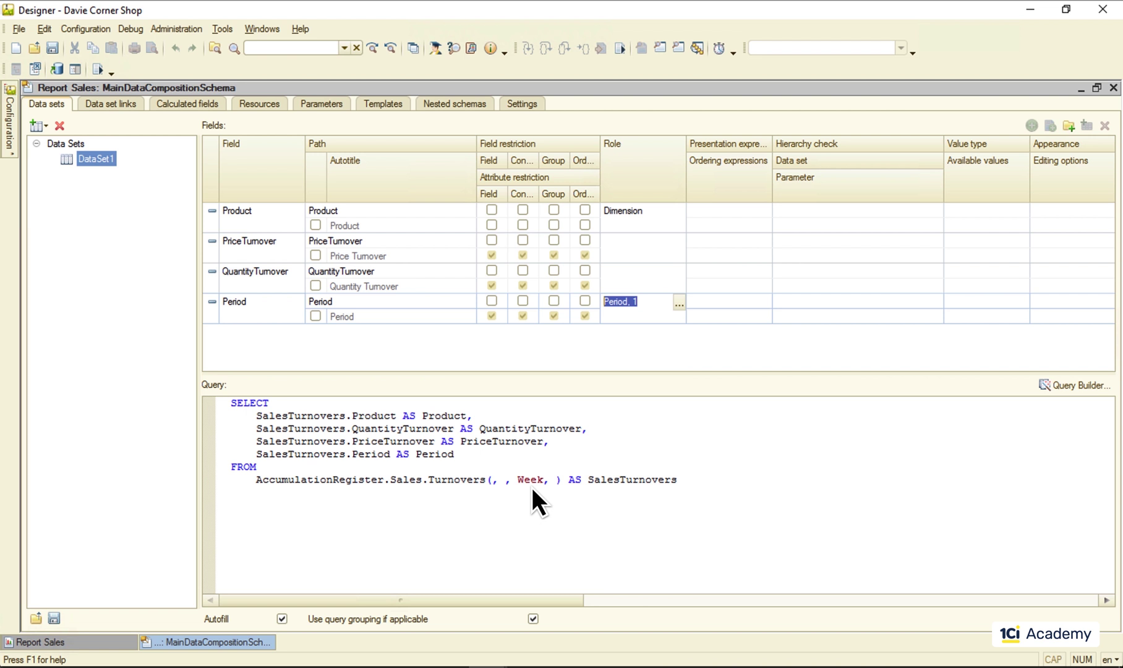
Group the report's detailed records by Product and rerun the Sales report
left_click(530, 102)
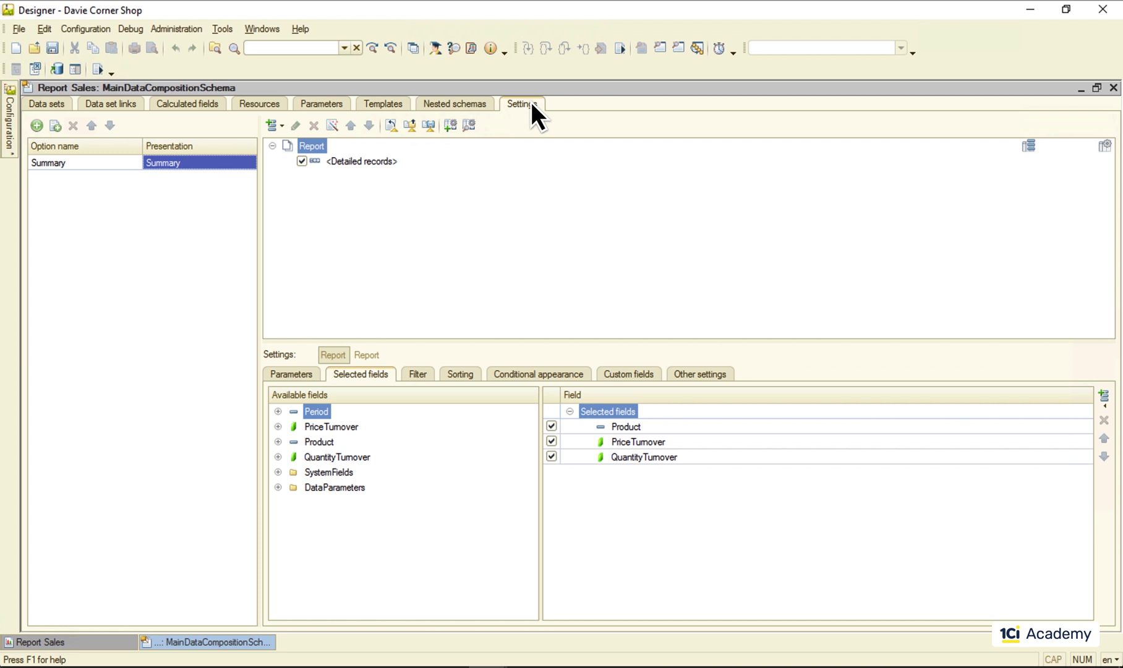
double_click(367, 161)
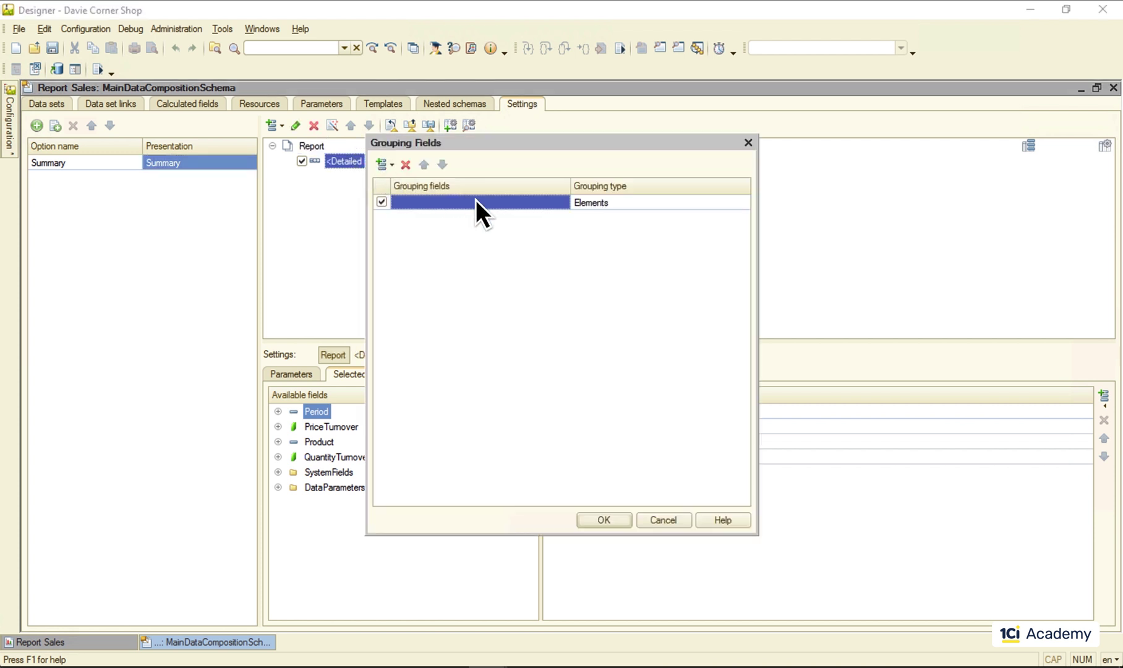
left_click(488, 203)
left_click(551, 202)
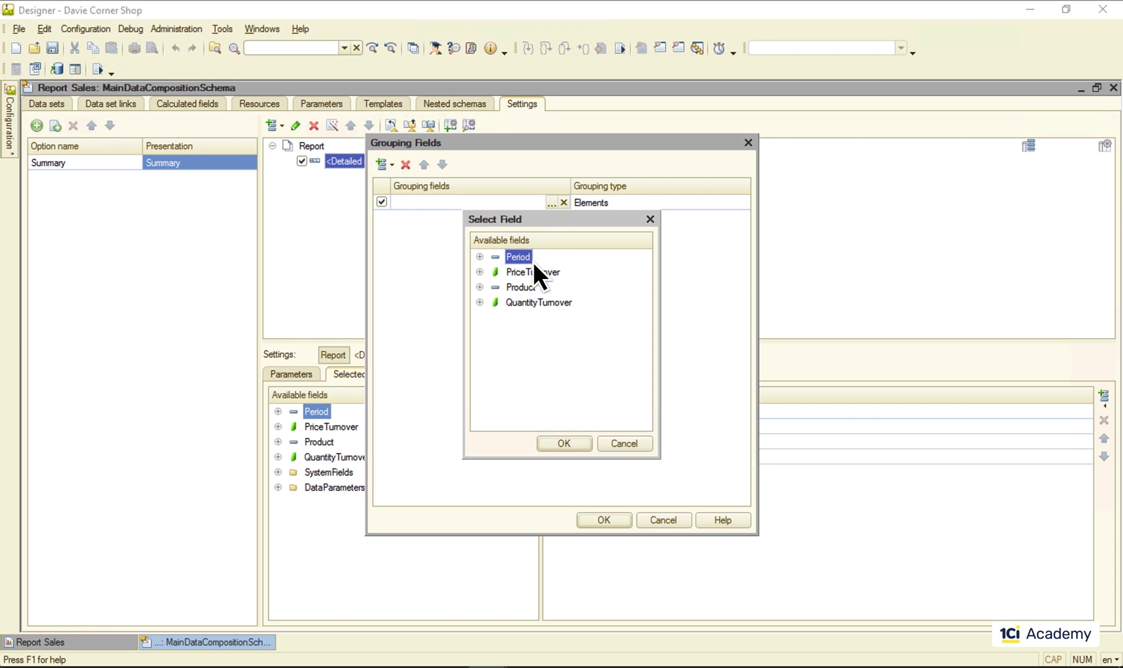
double_click(524, 286)
left_click(609, 520)
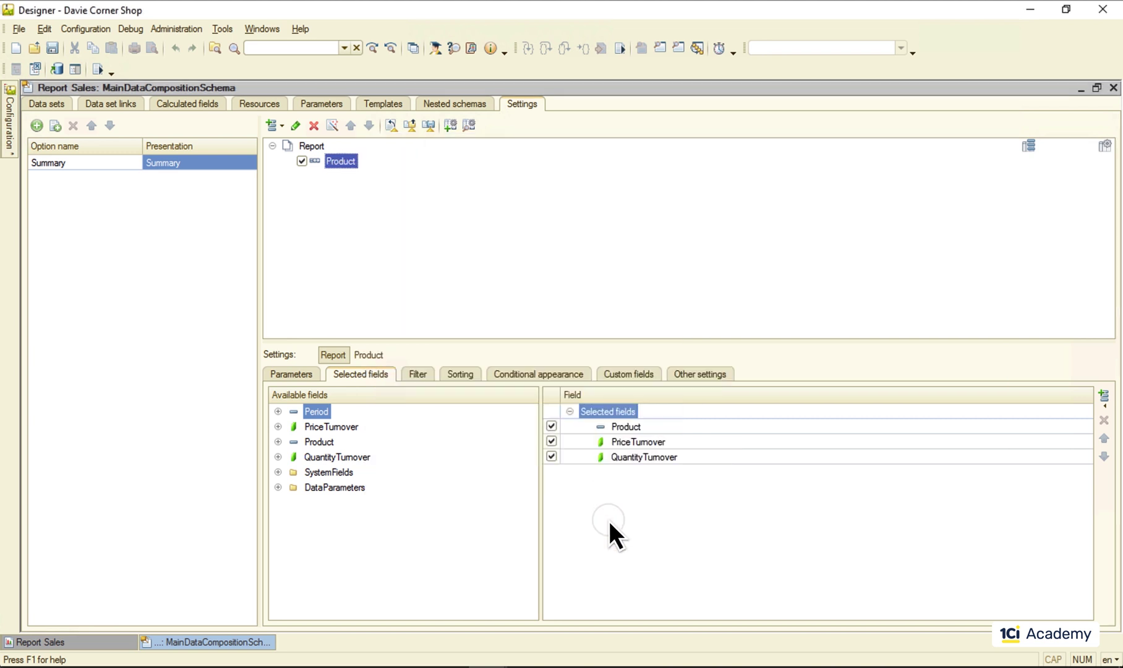
left_click(98, 71)
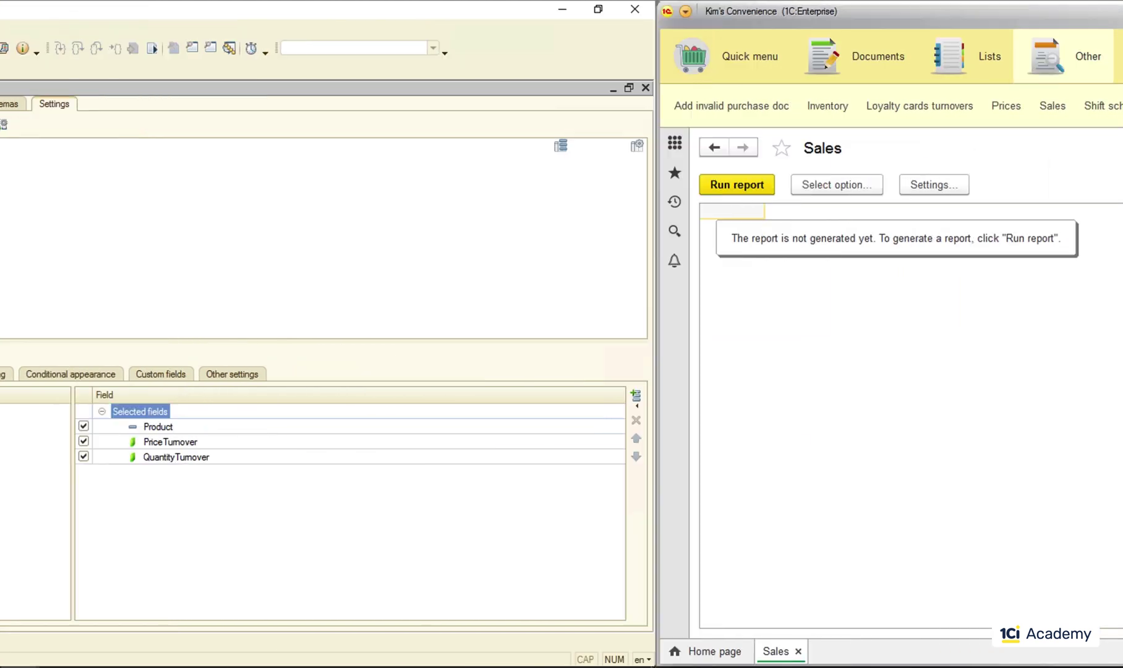
left_click(90, 183)
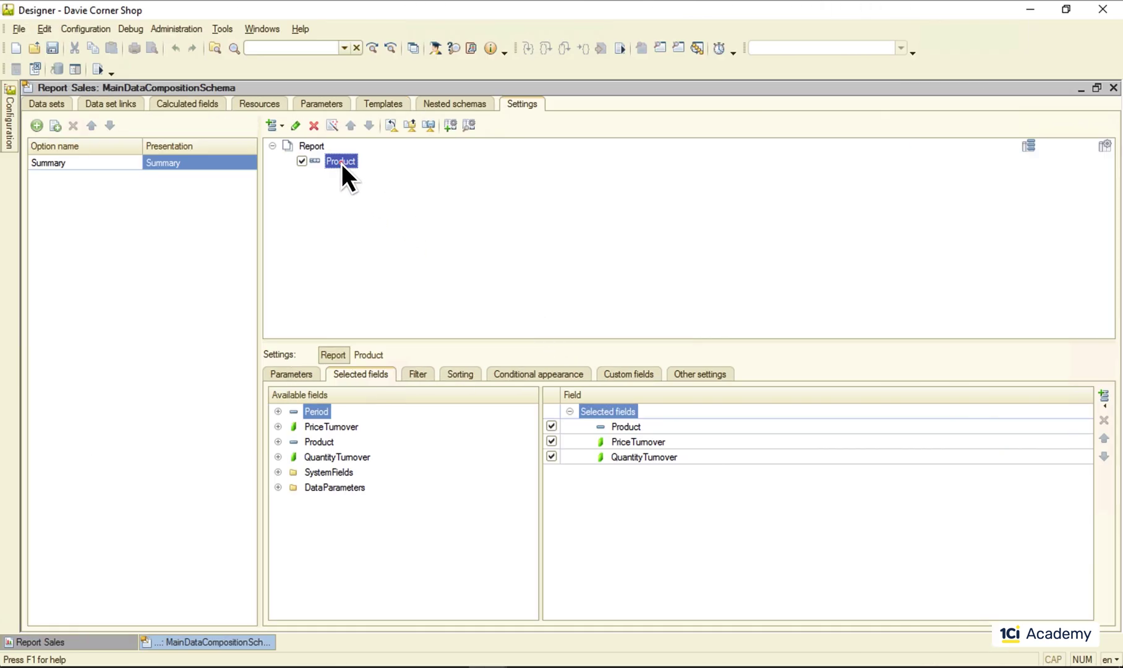
Change the report structure's grouping field from Product to Period
double_click(342, 162)
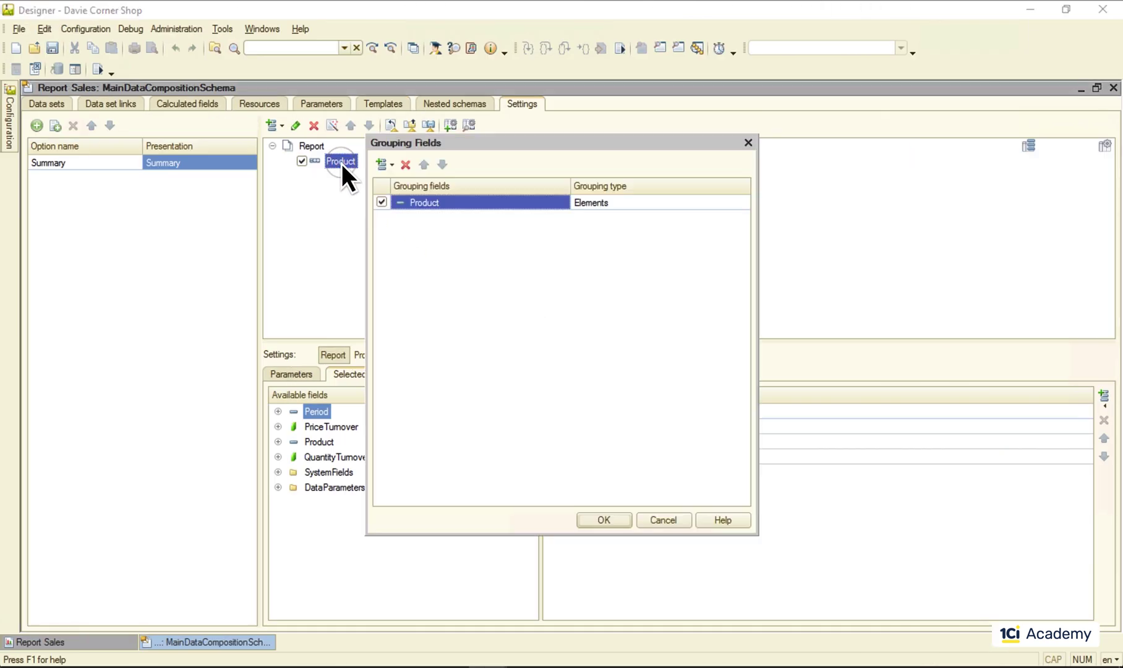
double_click(466, 205)
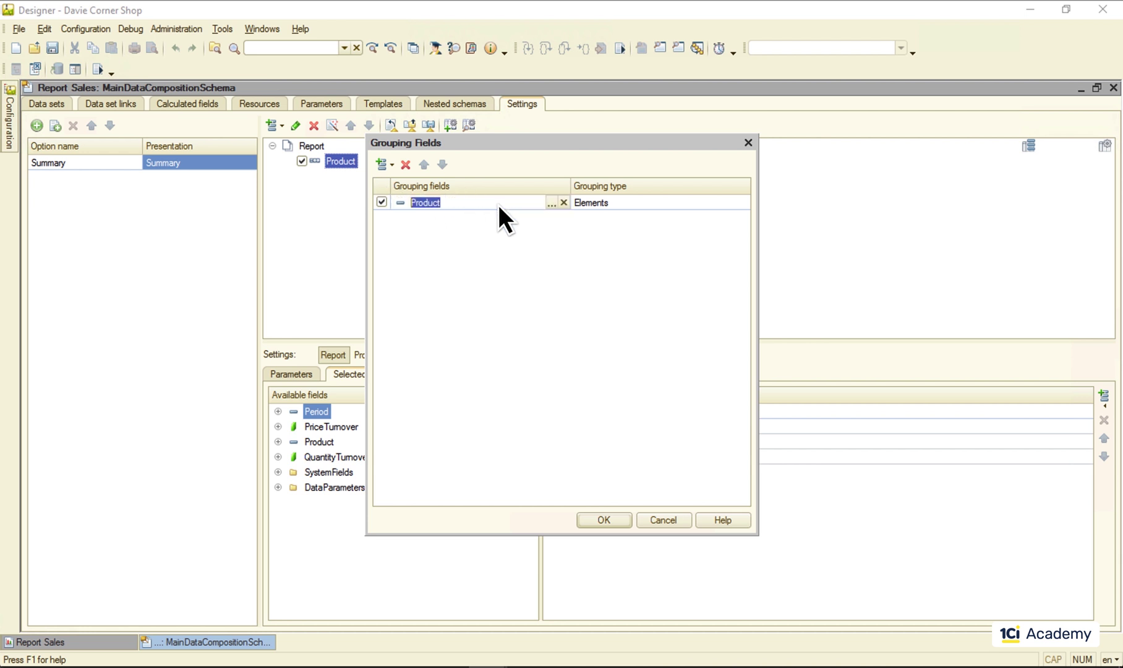
left_click(550, 205)
left_click(513, 257)
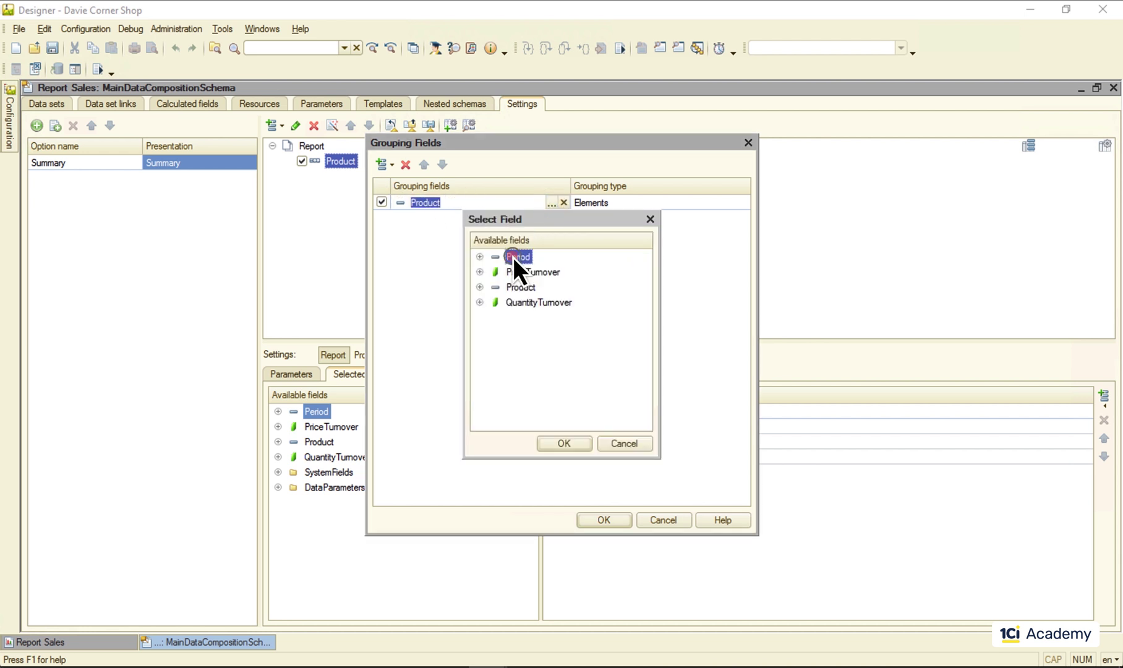
left_click(564, 443)
left_click(605, 519)
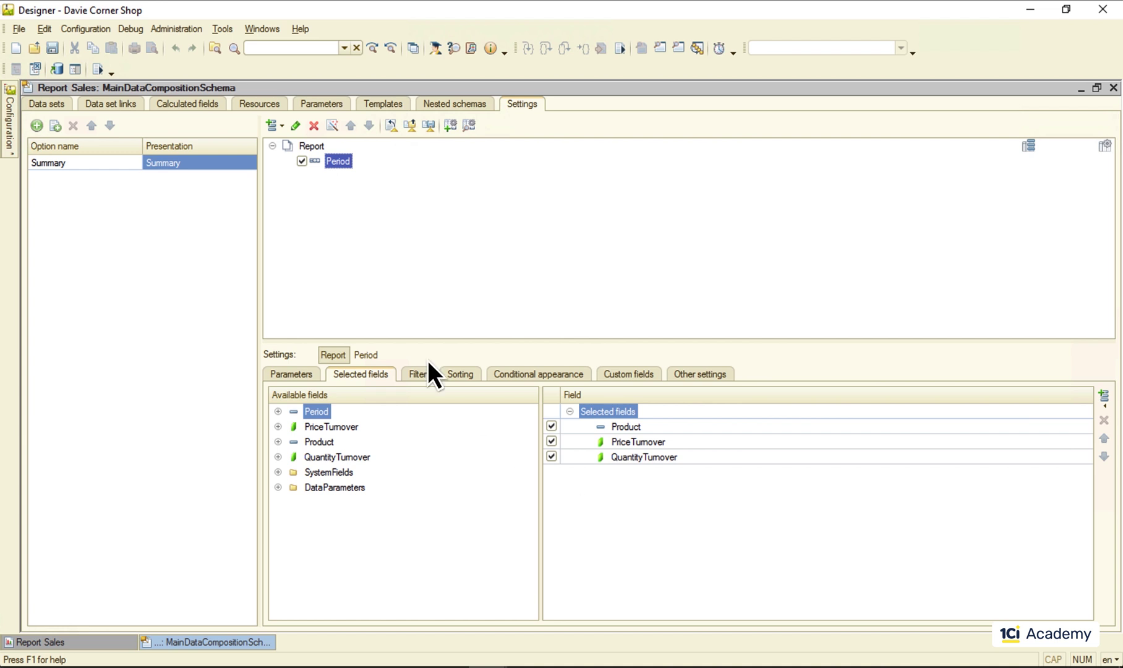
left_click(97, 69)
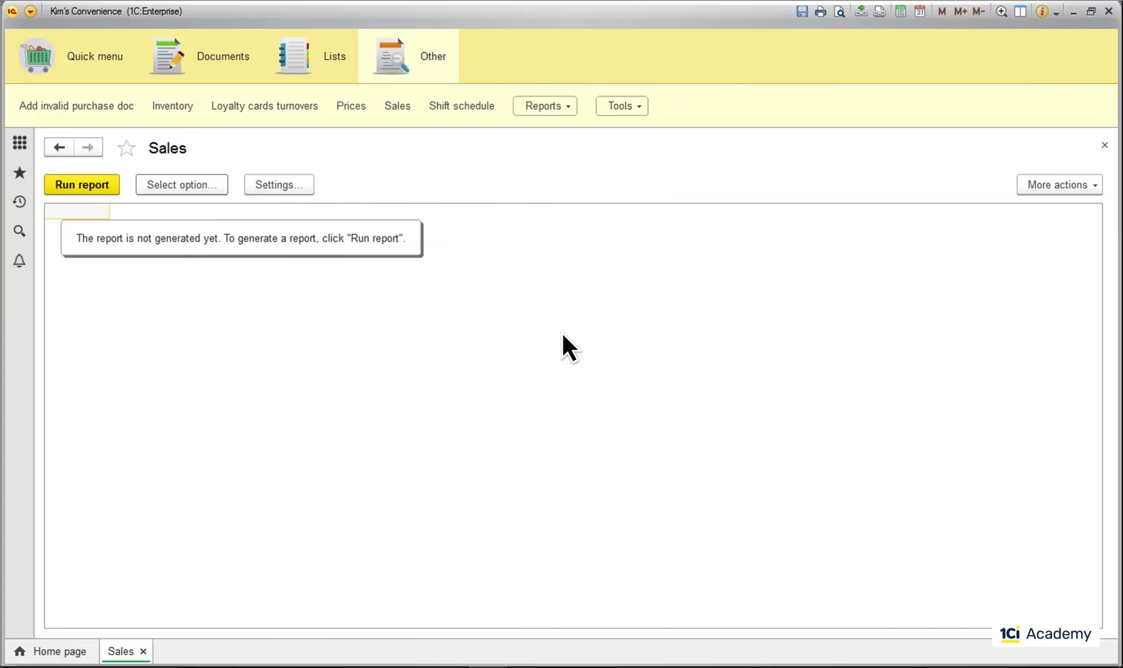
Rerun the Sales report, now showing five weekly rows totalling 2,081.75 and 452.00
left_click(83, 184)
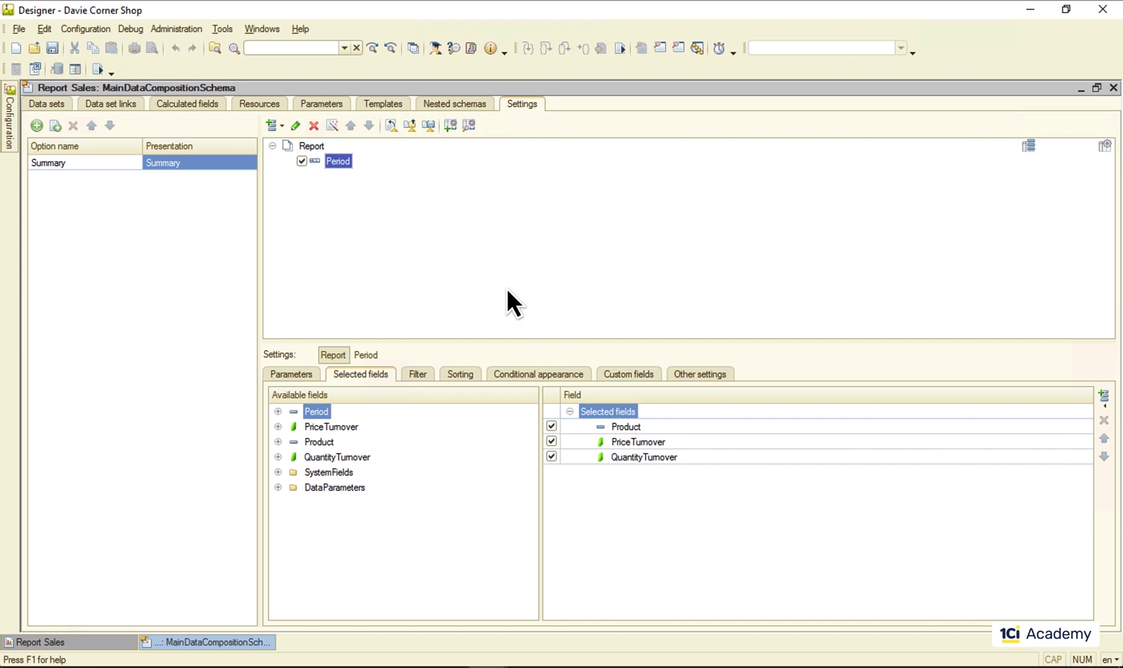
Switch the grouping back to Product and add a new table to the report structure
double_click(348, 161)
left_click(518, 202)
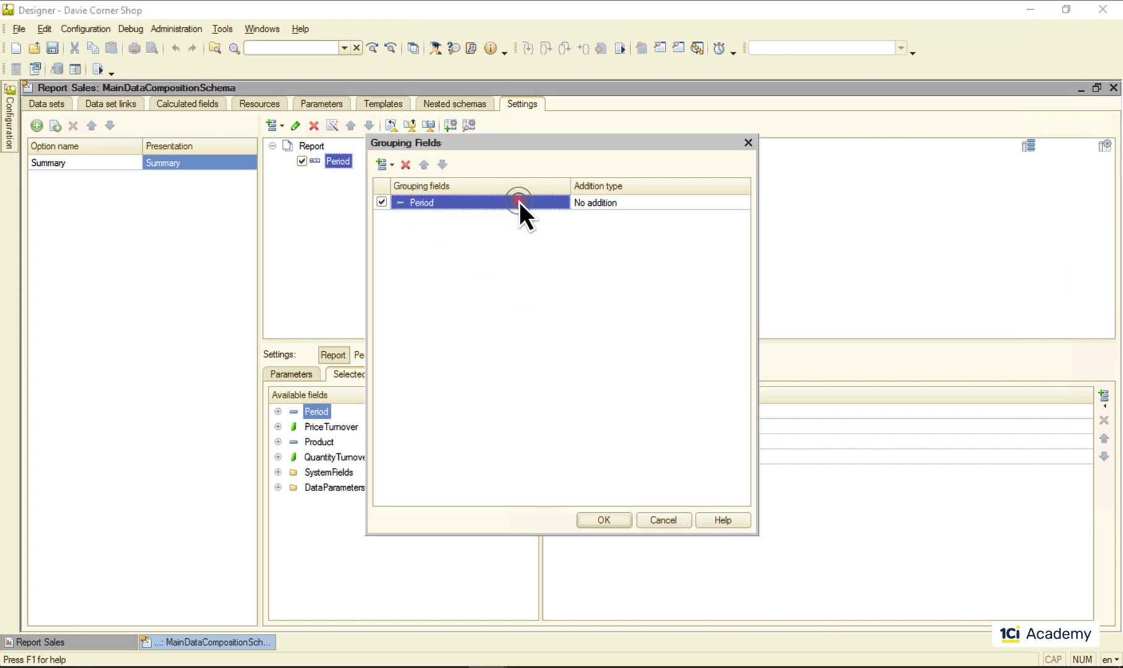
left_click(550, 205)
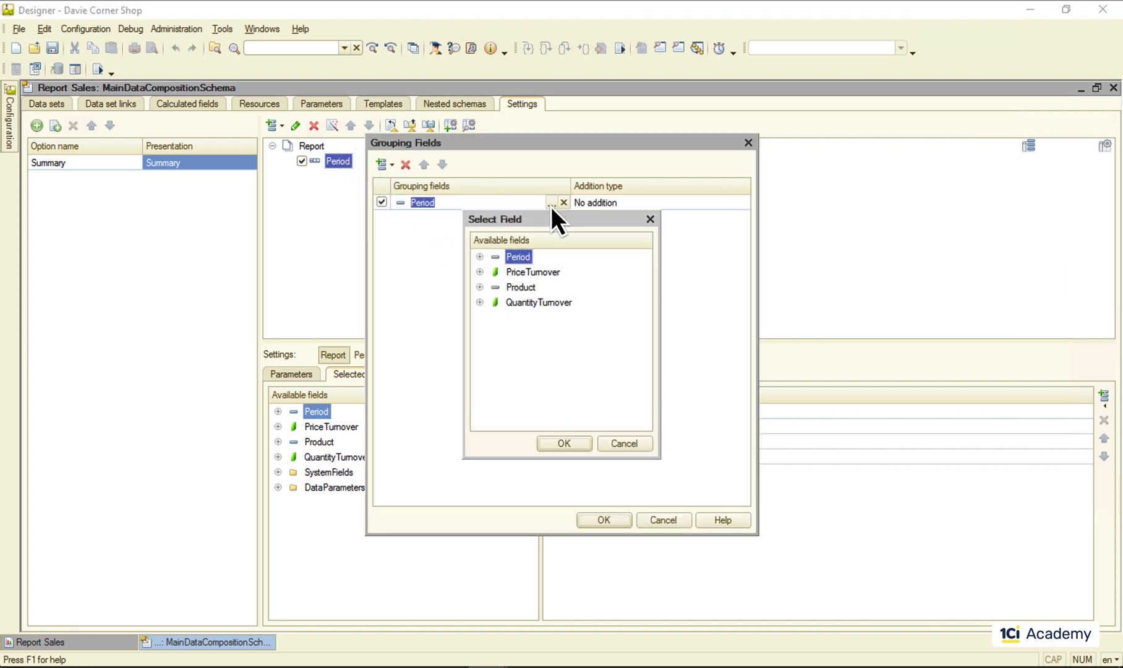
double_click(525, 286)
left_click(604, 519)
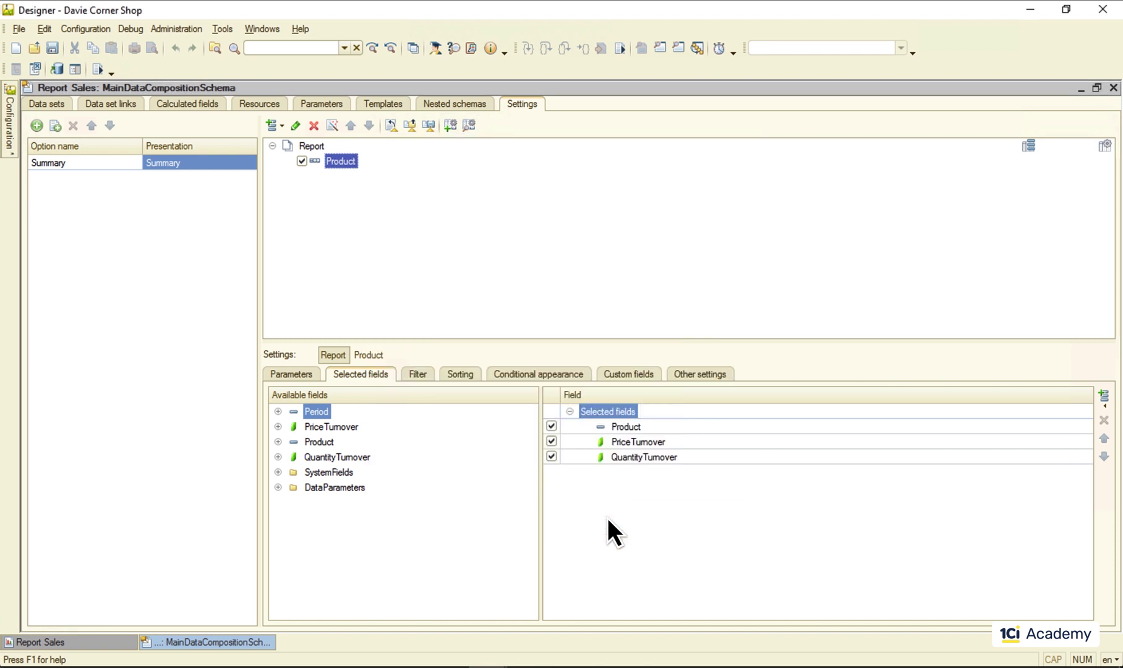
left_click(318, 149)
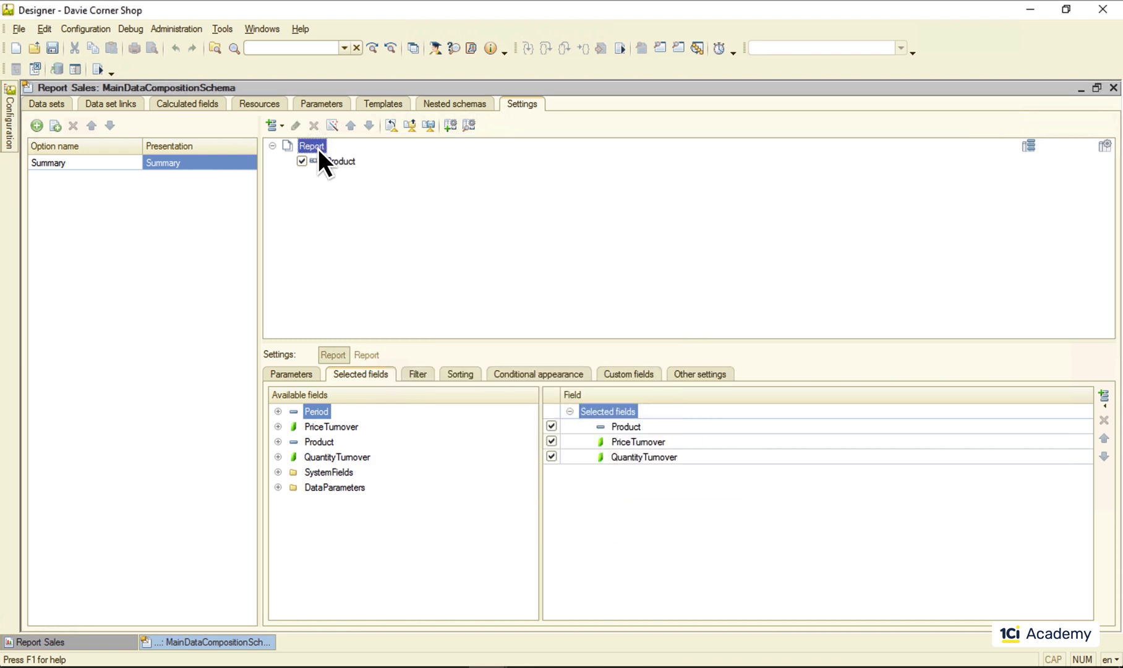
left_click(276, 126)
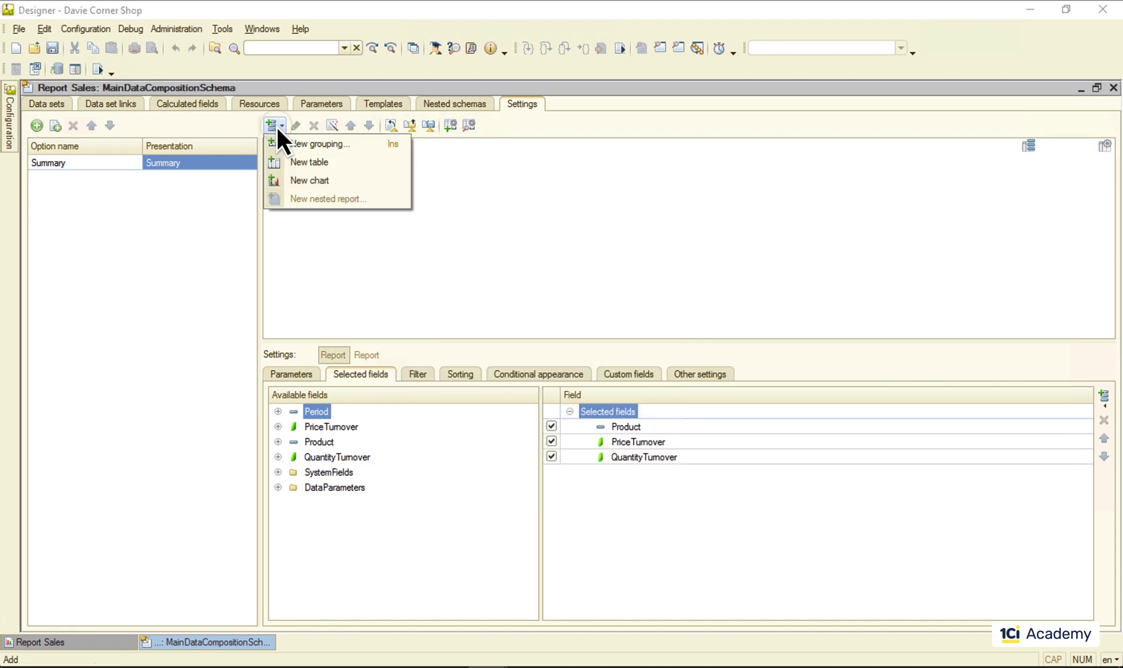
left_click(339, 162)
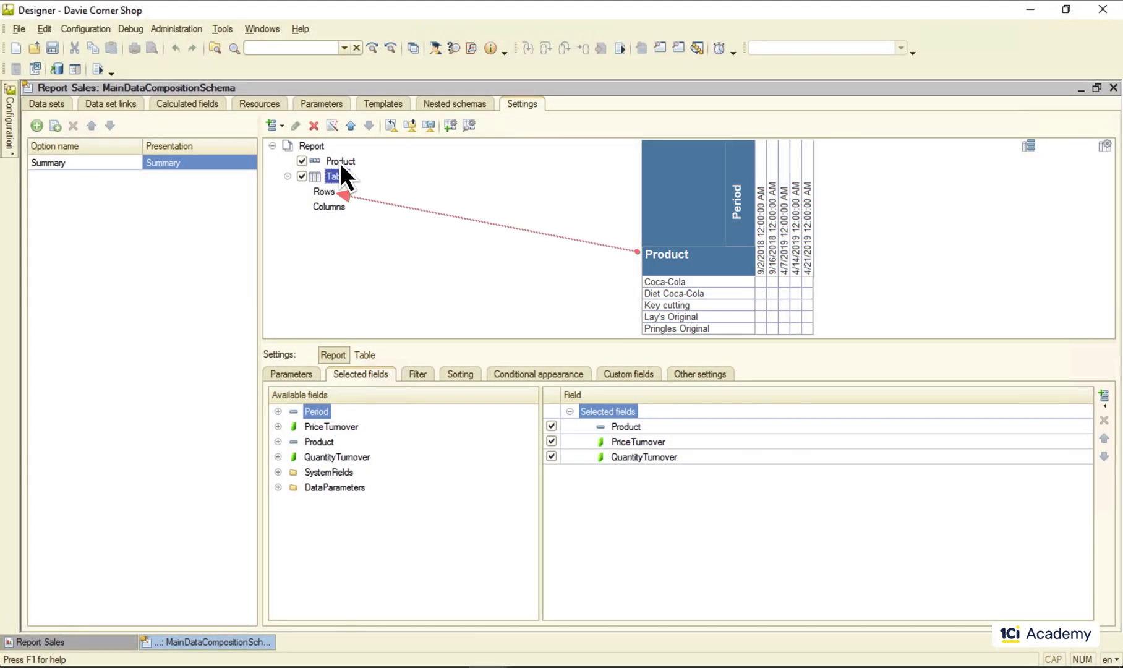
Give the table's Rows a new grouping by Product
left_click(324, 192)
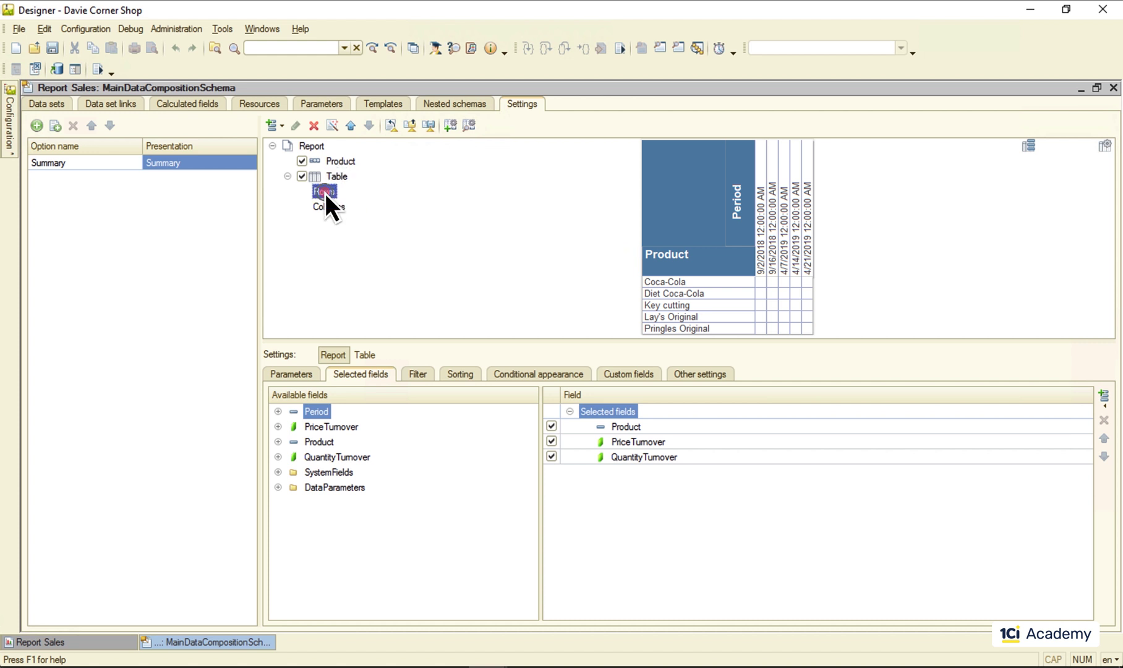
left_click(276, 125)
left_click(314, 142)
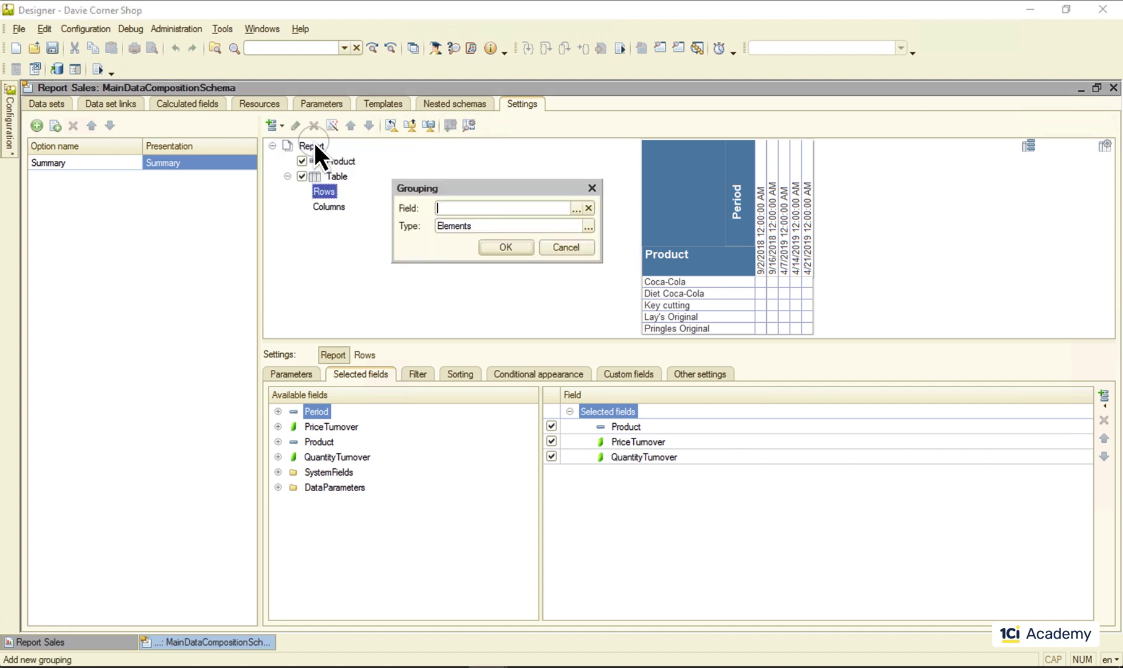
left_click(576, 207)
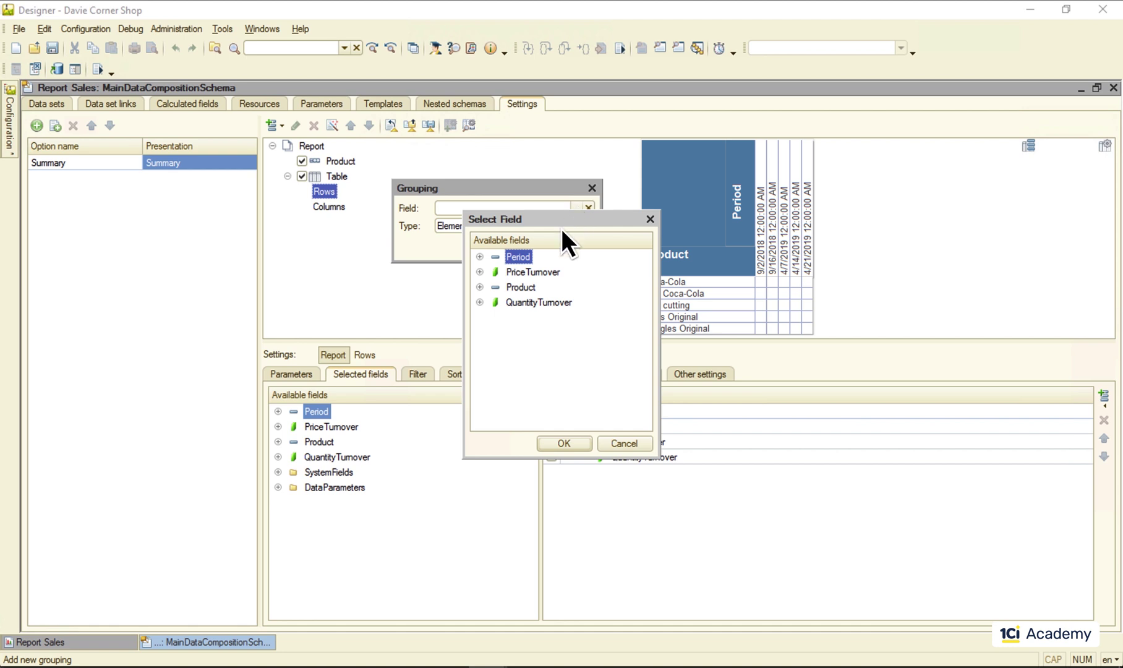
double_click(520, 288)
left_click(506, 247)
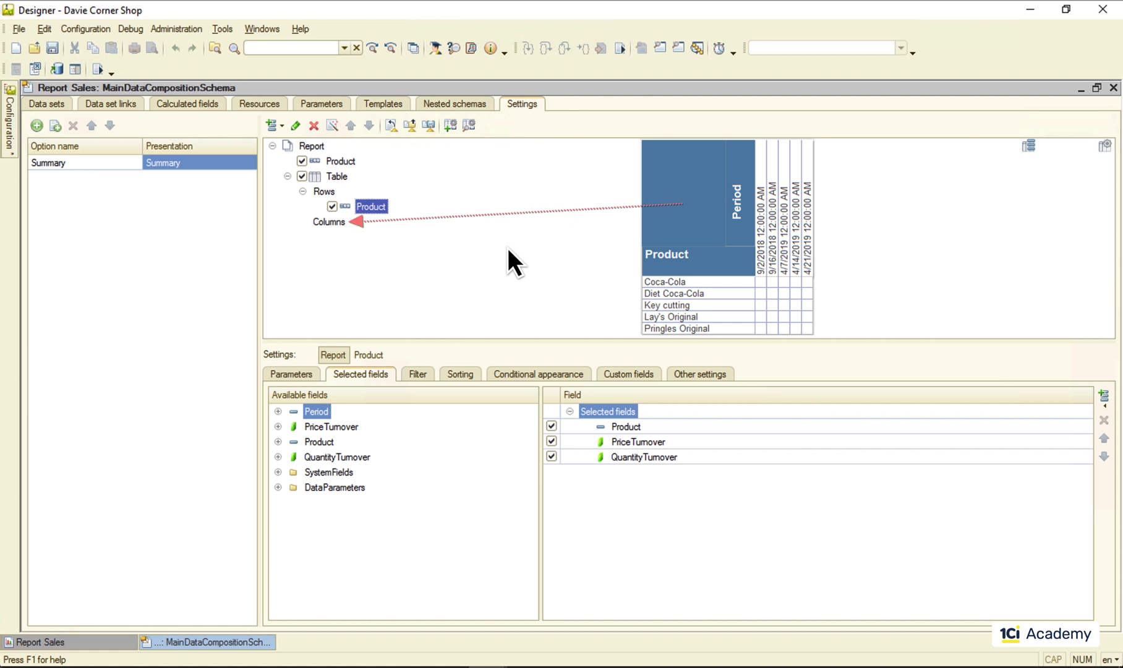
Give the table's Columns a new grouping by Period and restart the application
left_click(330, 222)
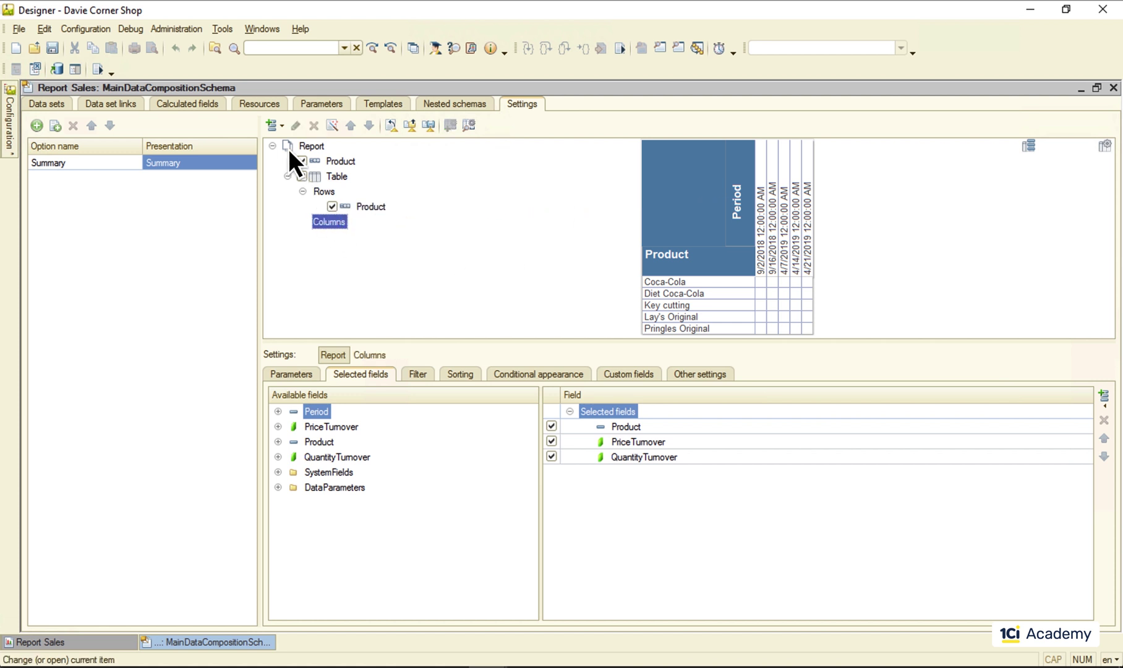
left_click(274, 126)
left_click(321, 143)
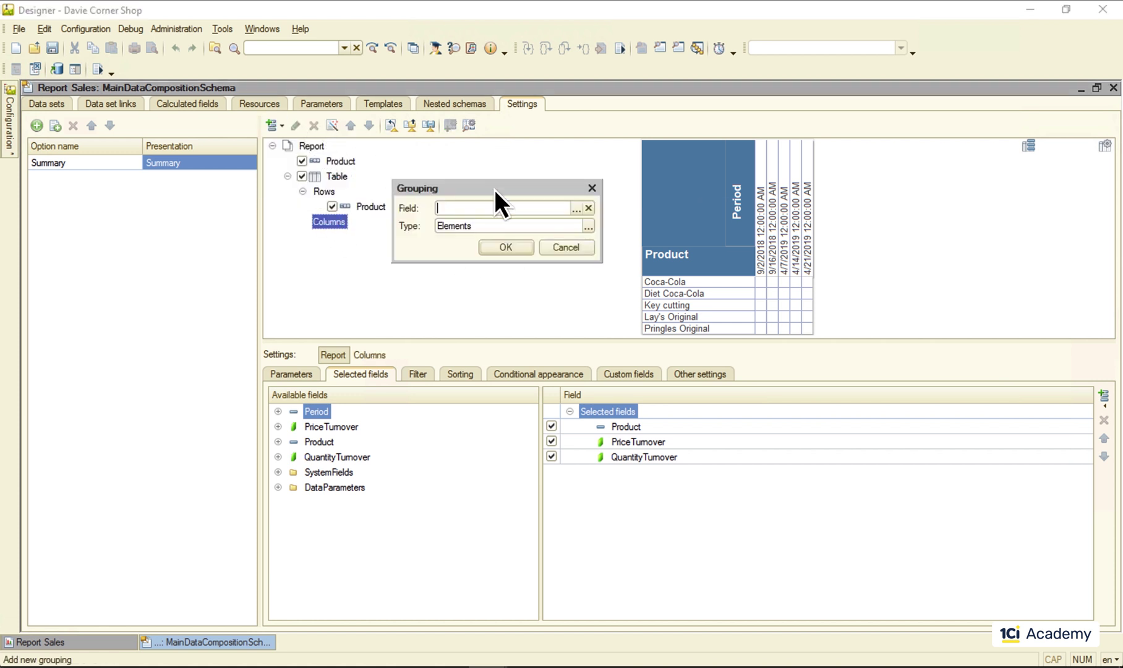
left_click(576, 208)
double_click(518, 259)
left_click(509, 243)
key("F5")
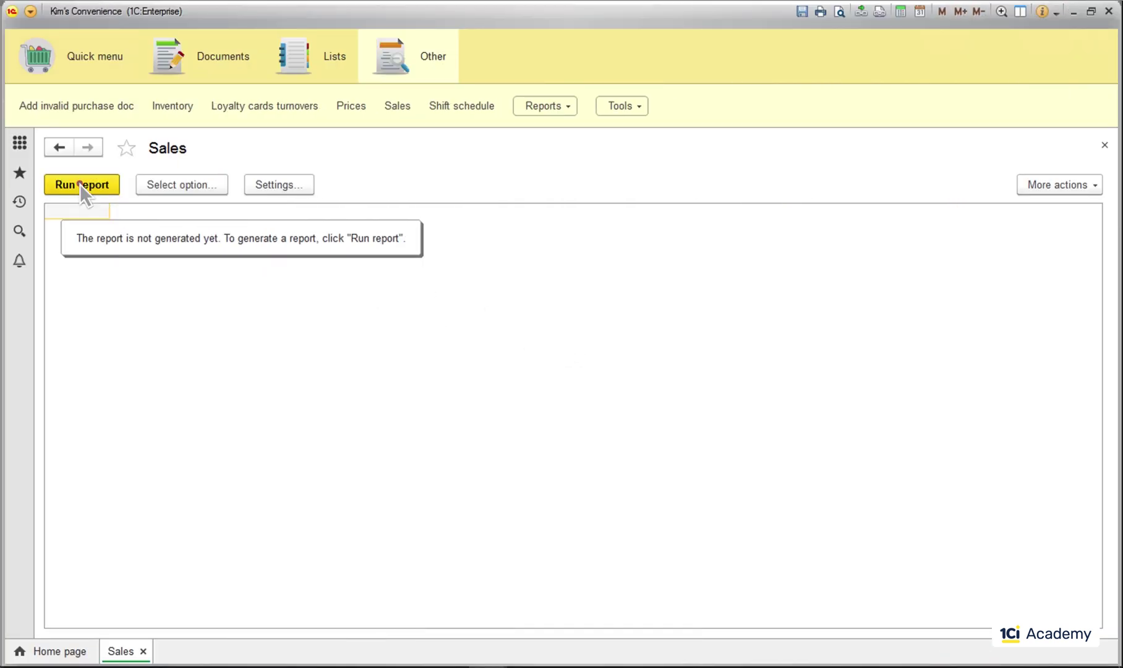
left_click(79, 183)
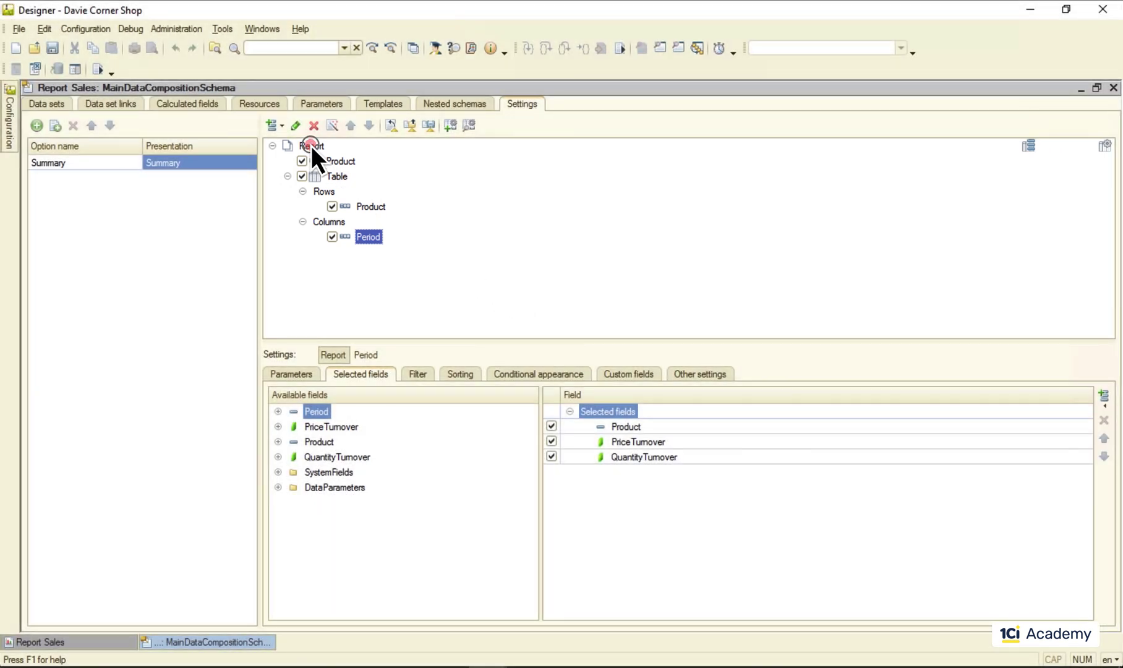
left_click(312, 146)
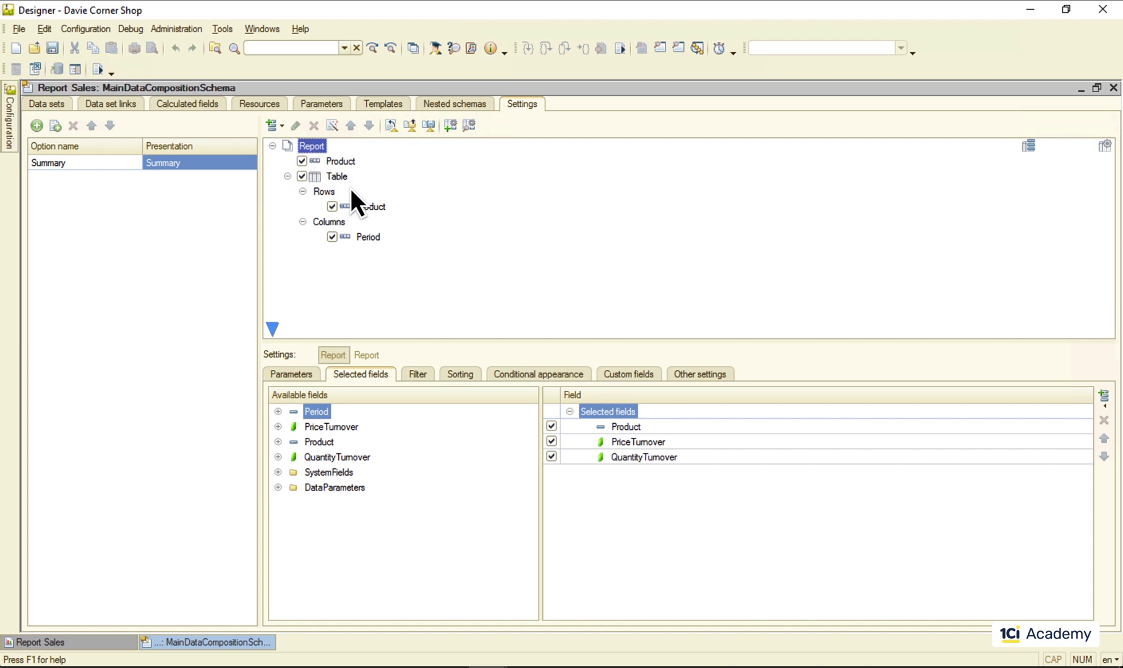
left_click(367, 207)
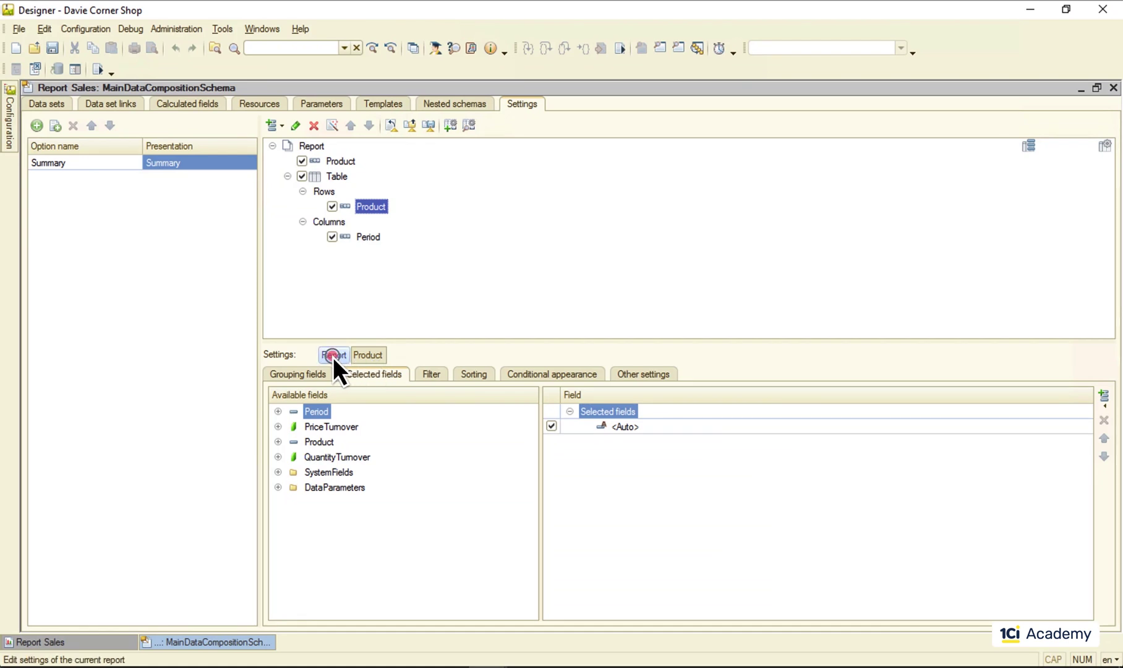
left_click(332, 355)
left_click(372, 356)
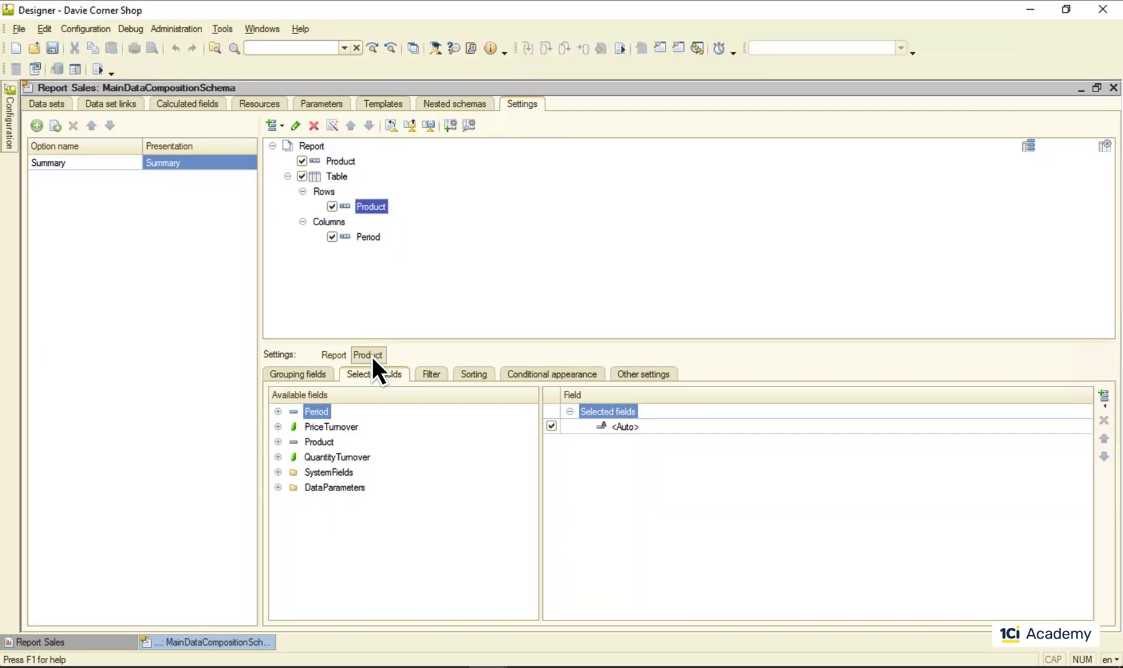
left_click(333, 355)
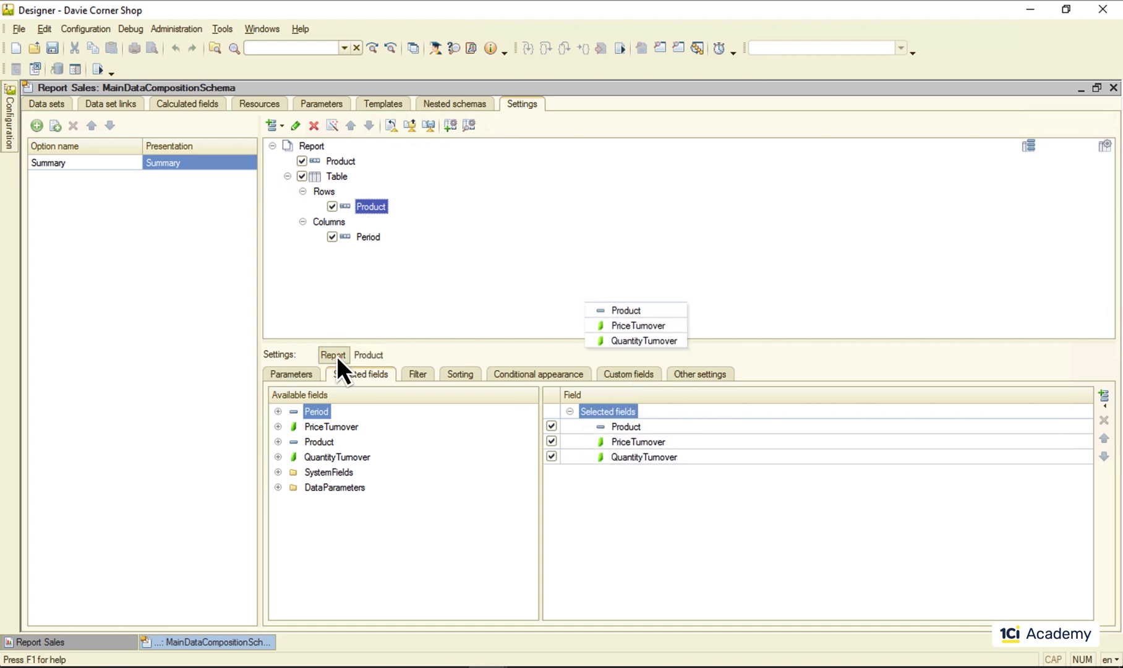
left_click(373, 356)
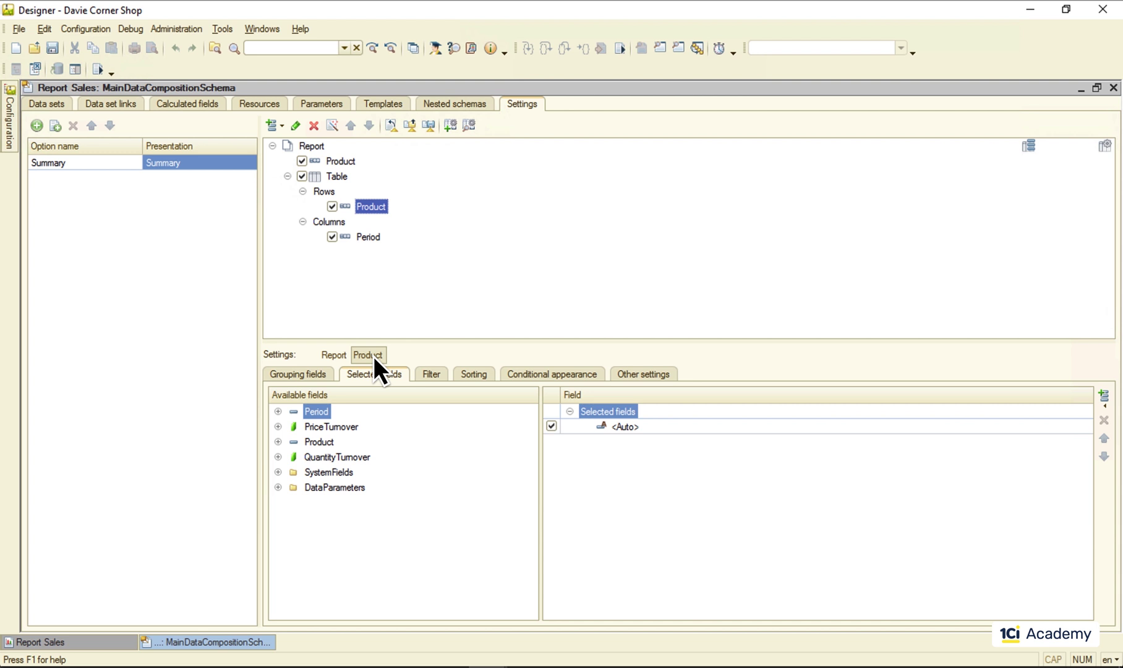
left_click(332, 355)
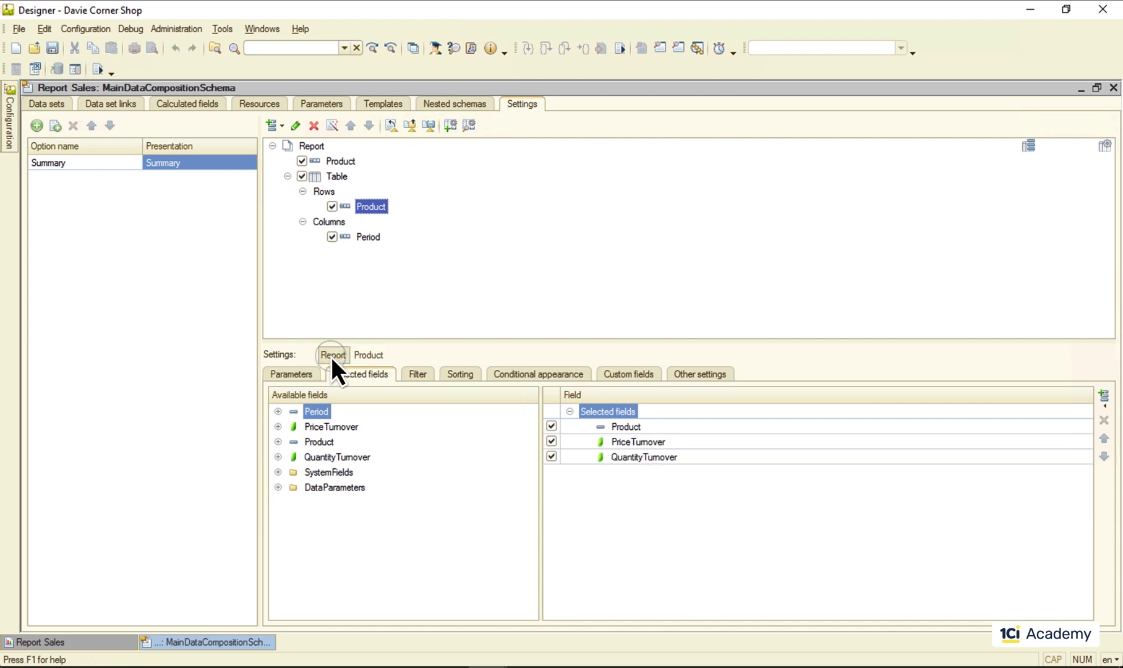
Enable the Begin of period parameter and include it in user settings with presentation 'Beg'
left_click(295, 374)
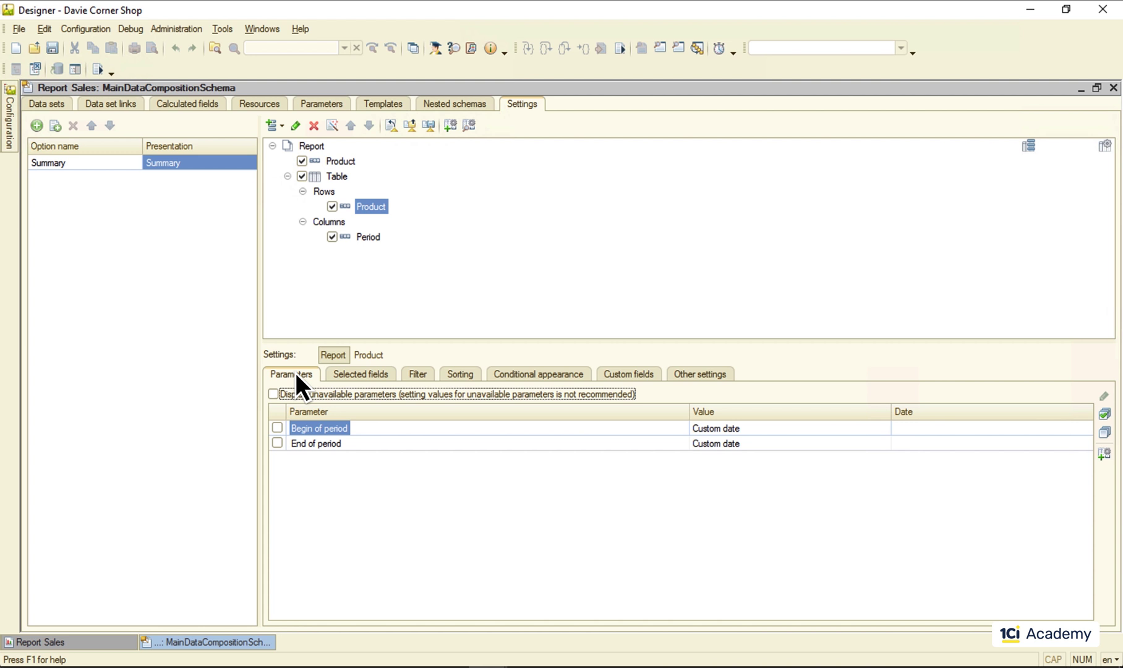
left_click(277, 428)
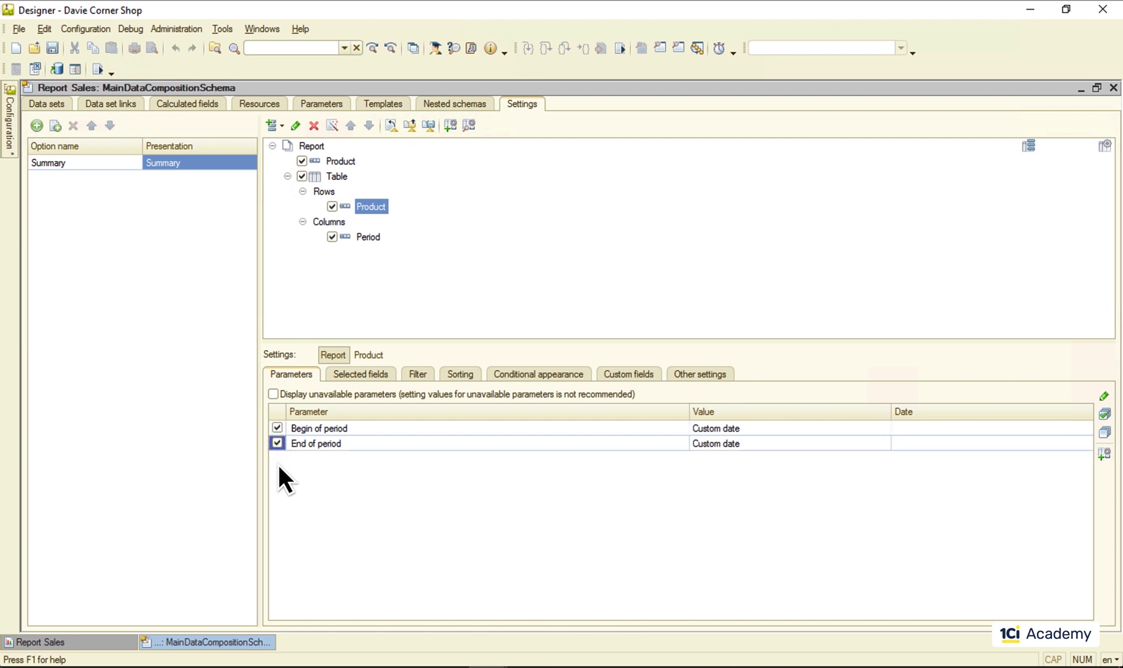
right_click(551, 430)
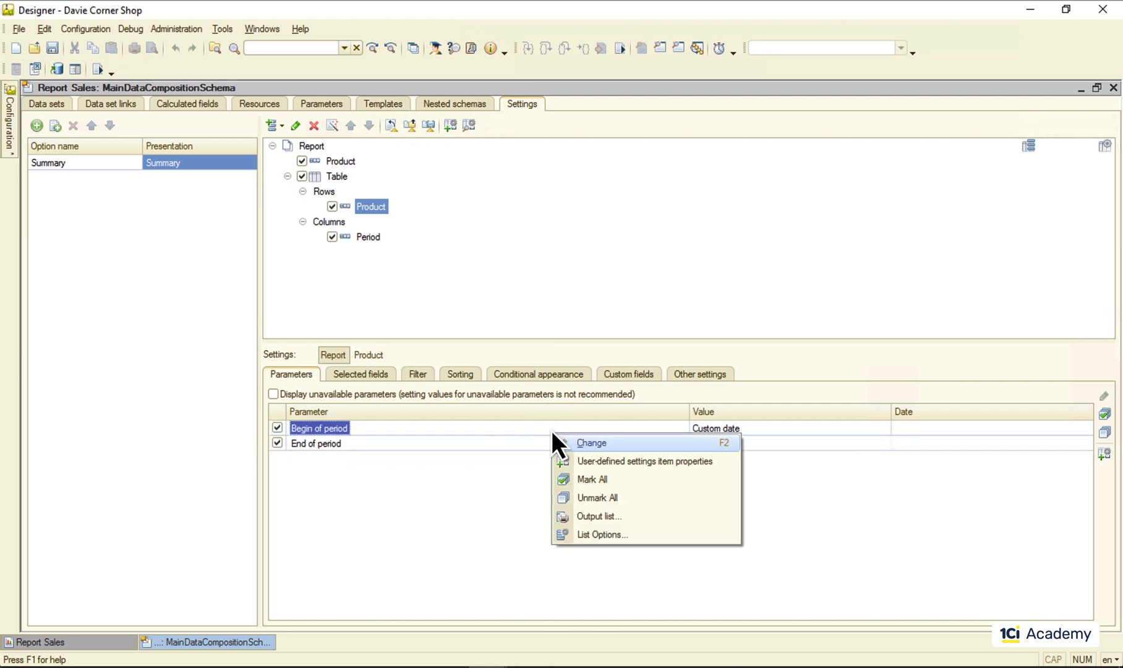
left_click(612, 465)
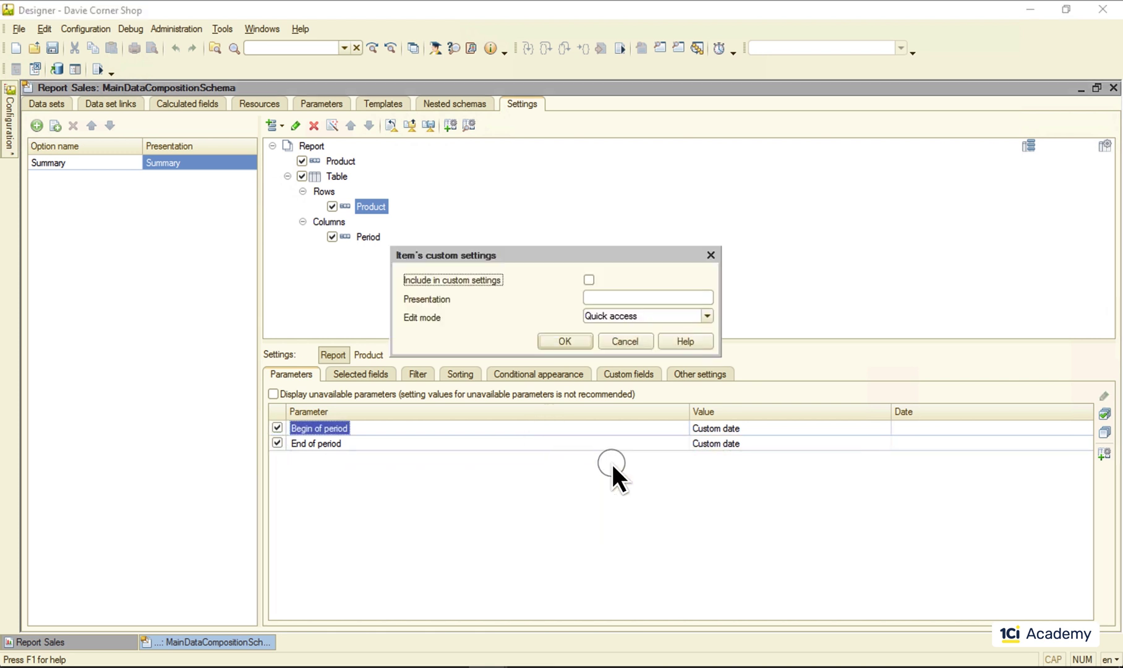
left_click(589, 279)
left_click(640, 298)
type("Beginning")
left_click(563, 342)
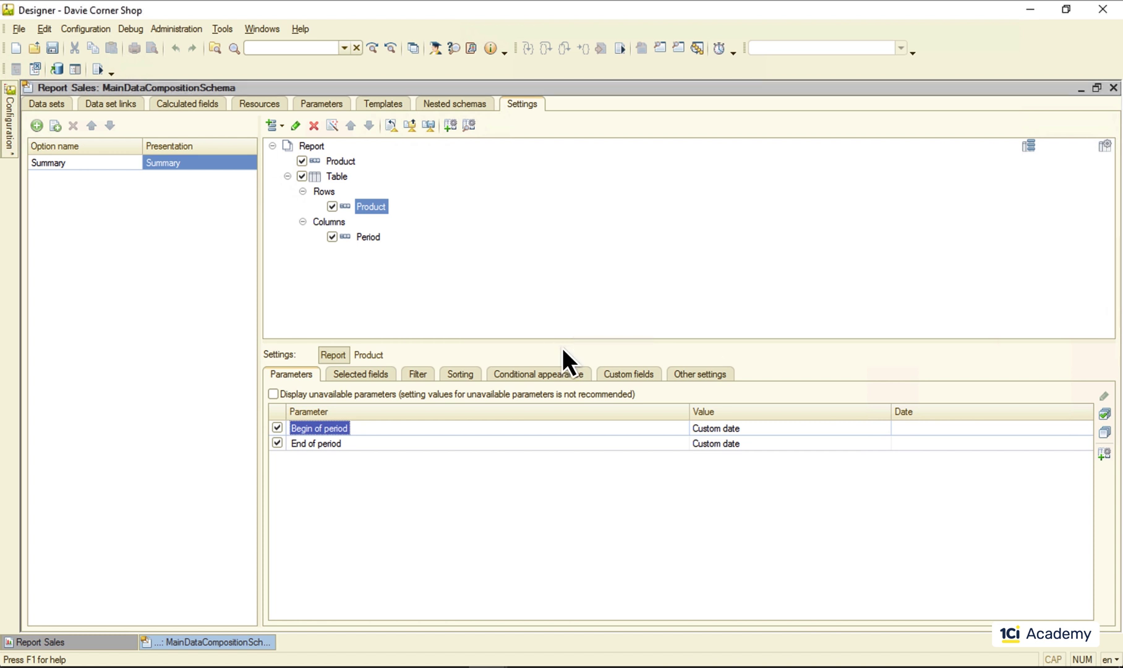
Include End of period in user settings with presentation 'End', then restart with F5
right_click(527, 450)
left_click(572, 468)
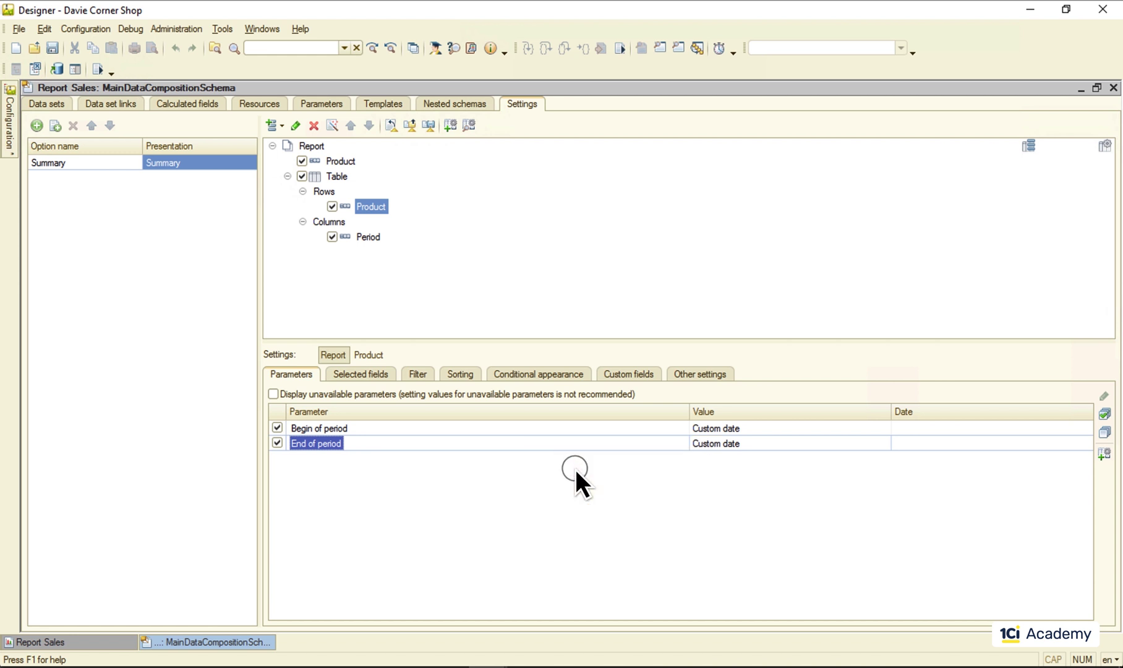
left_click(639, 298)
type("End")
left_click(572, 344)
key("F5")
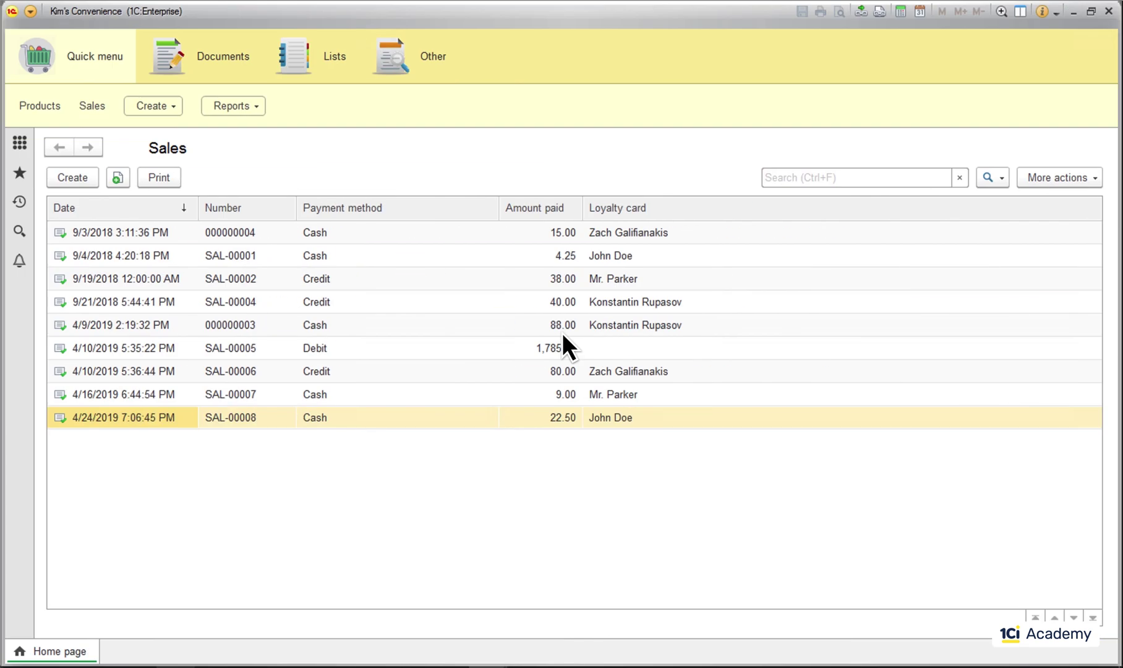
Run the Sales report for 4/1/2019 to 4/30/2019, giving totals 1,984.50 and 431.00
left_click(435, 58)
left_click(554, 107)
left_click(570, 153)
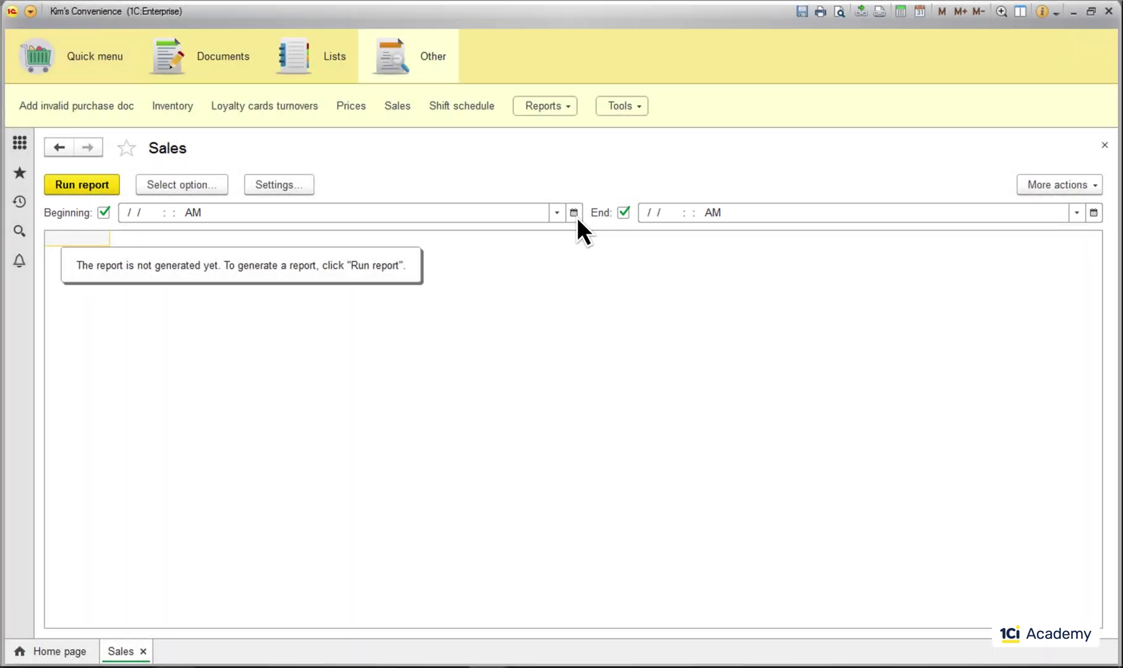
left_click(574, 212)
left_click(410, 245)
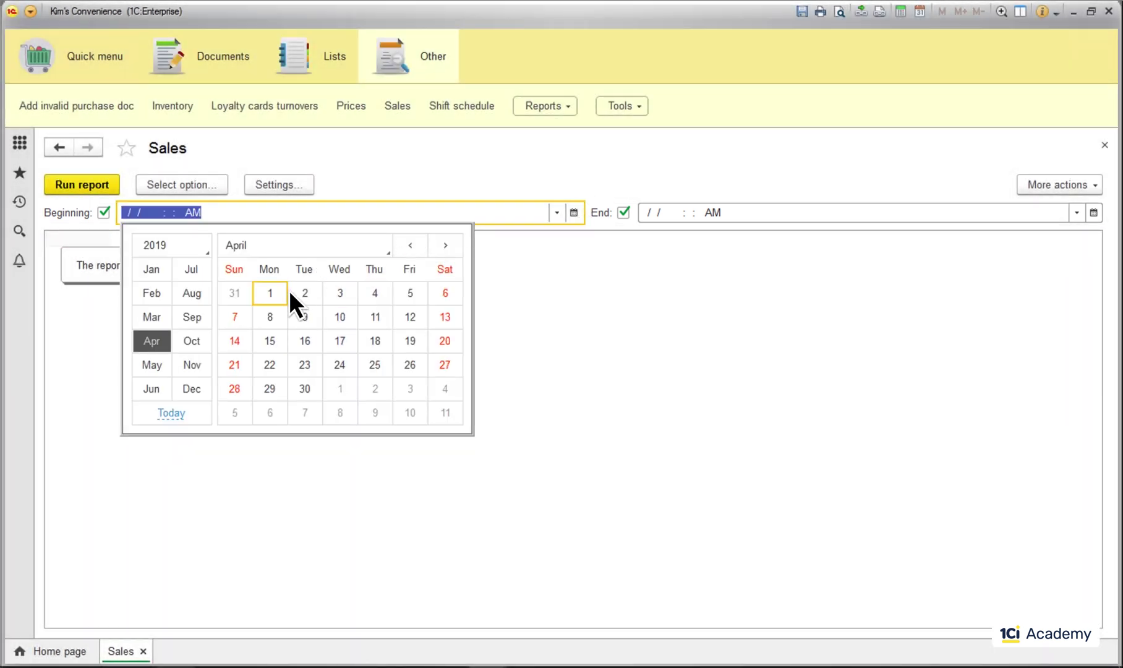
left_click(269, 293)
left_click(1094, 212)
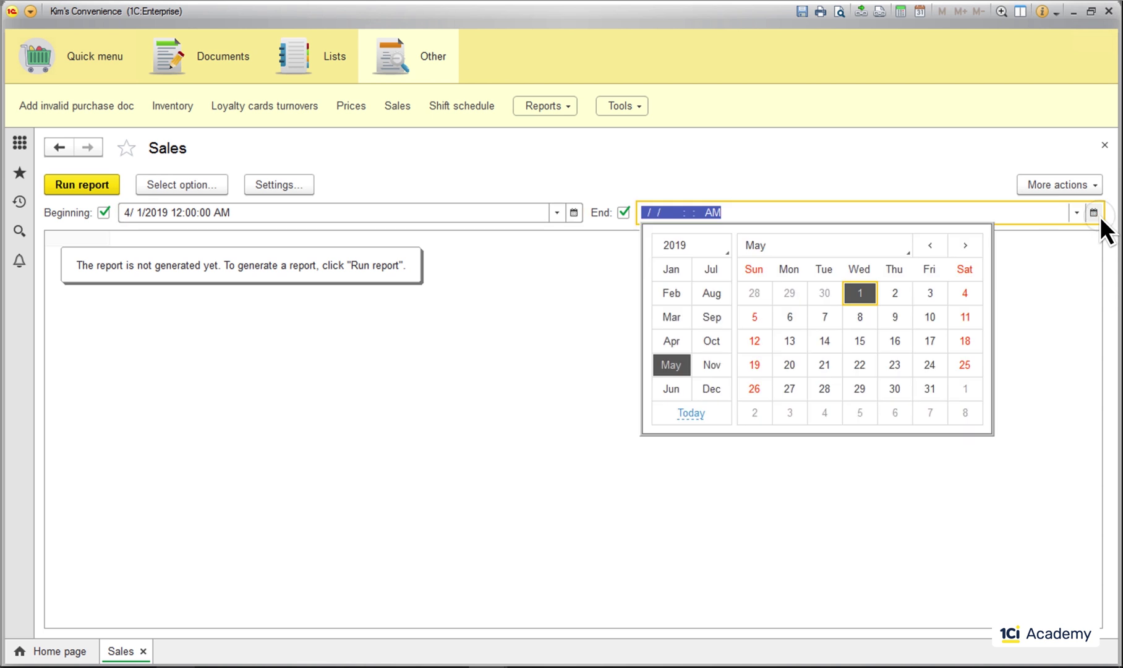
left_click(929, 247)
left_click(825, 388)
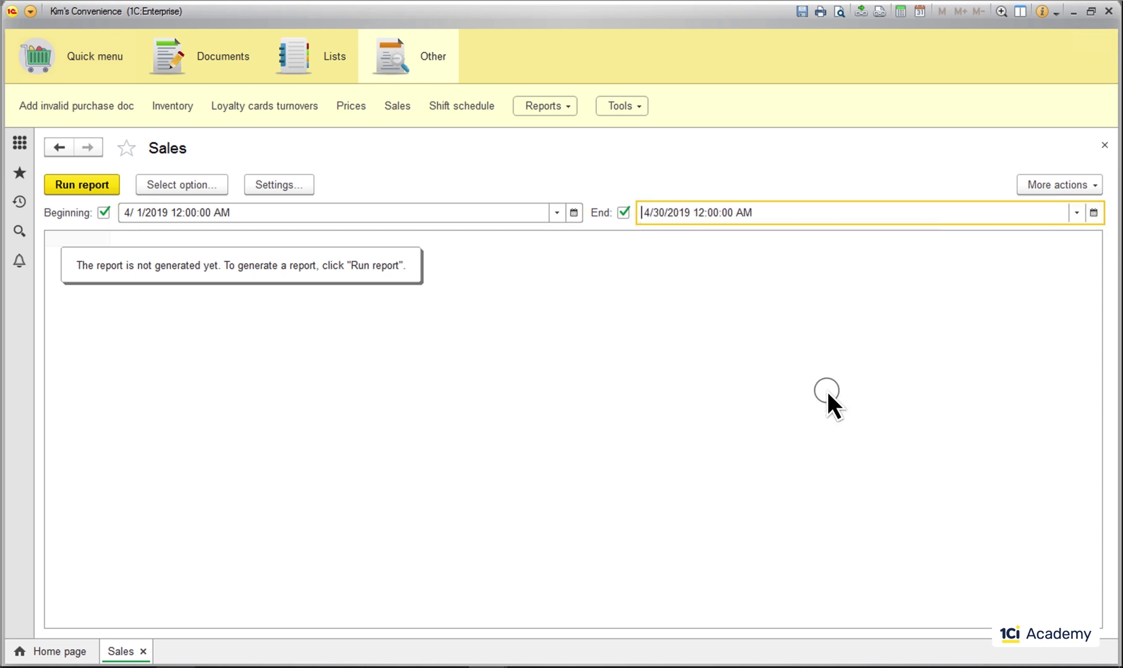
left_click(76, 187)
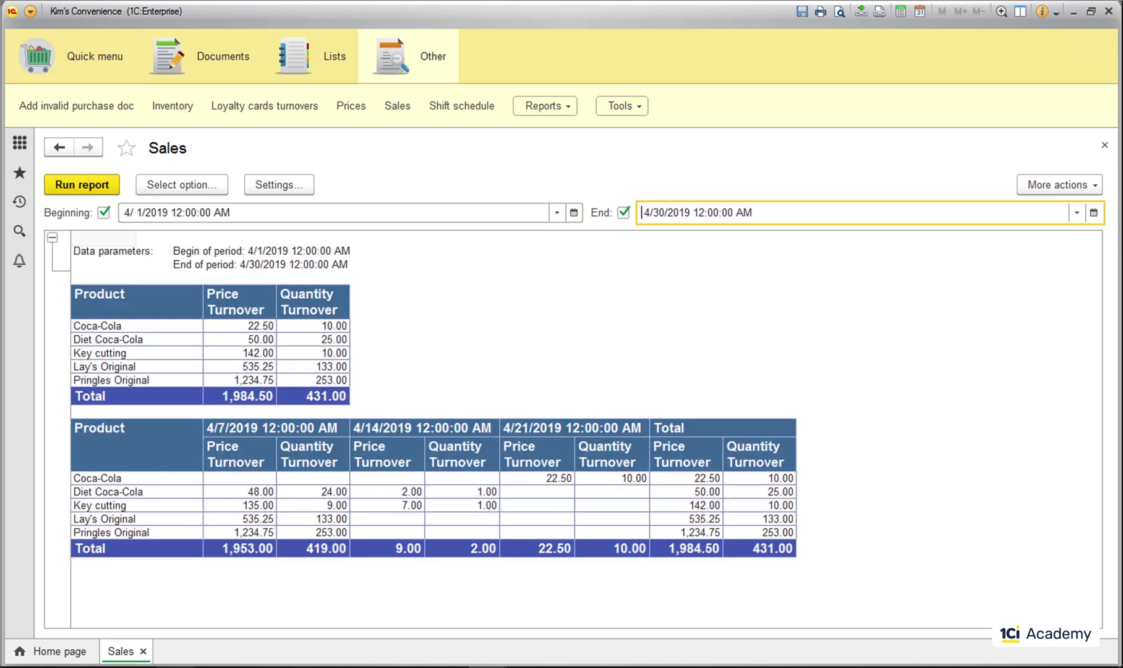